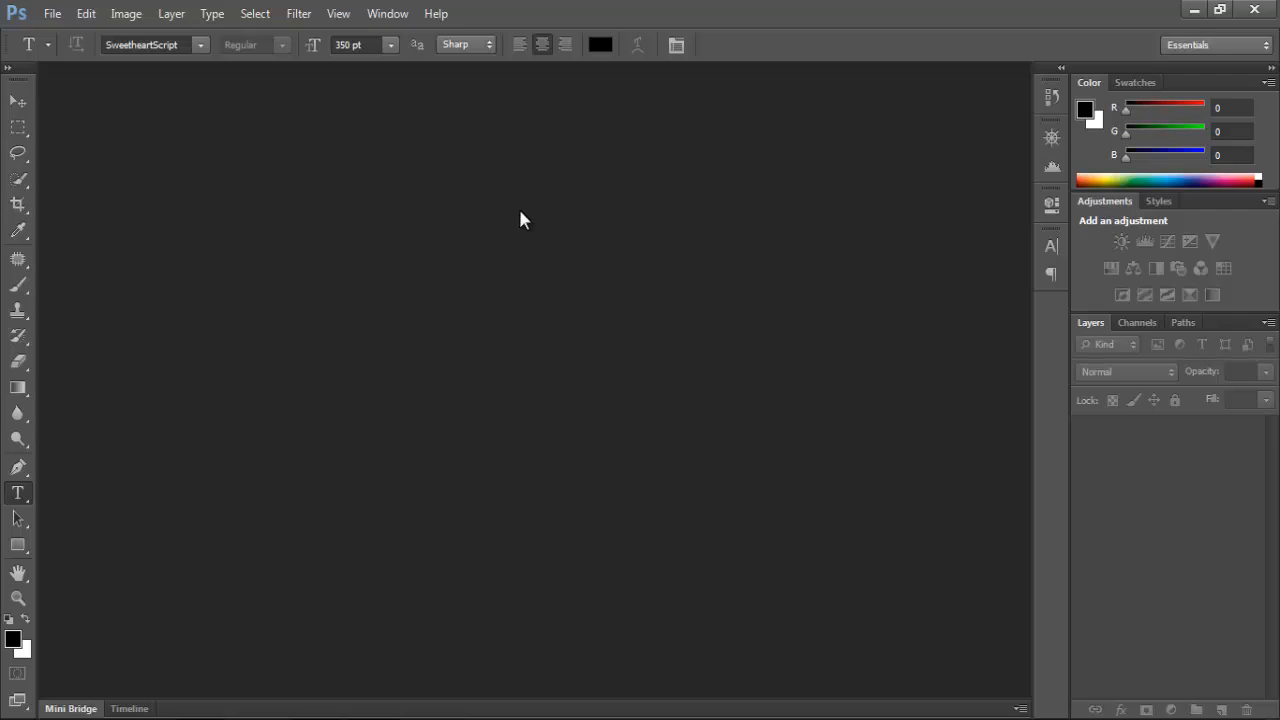
Step: Start a new document and name it PostCard
{"action": "left_click", "coordinate": [54, 14]}
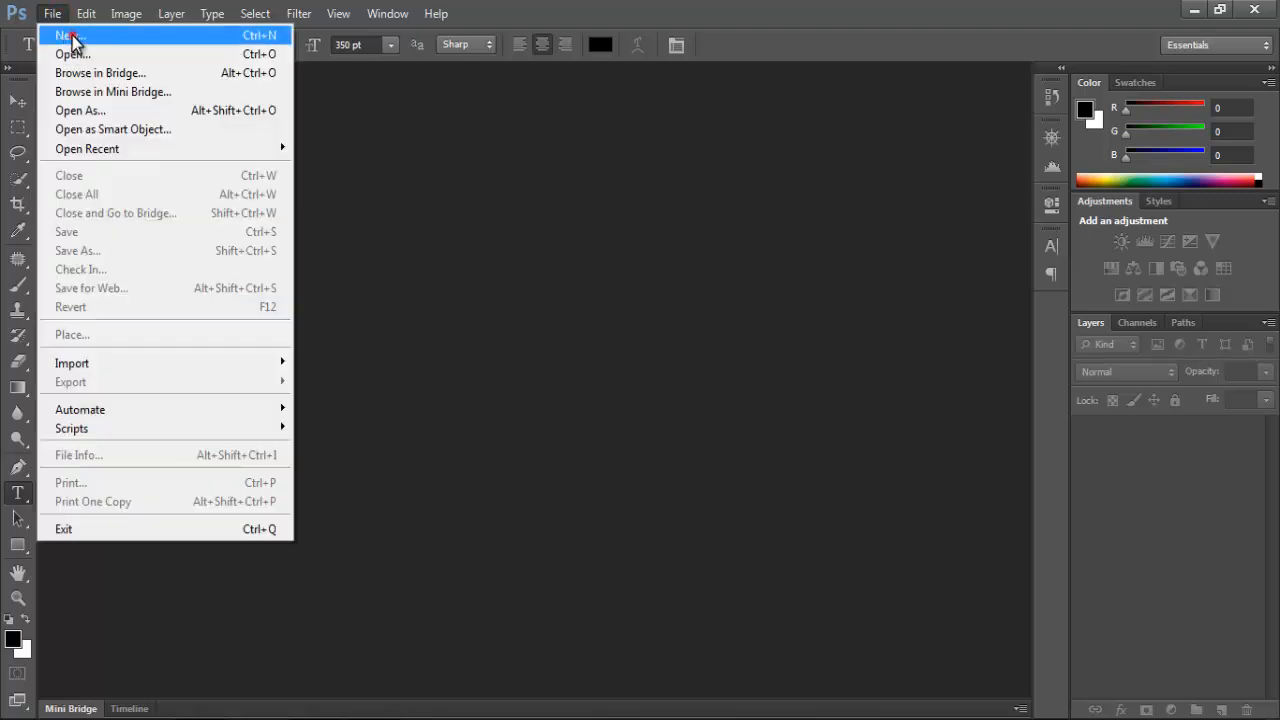
{"action": "left_click", "coordinate": [72, 37]}
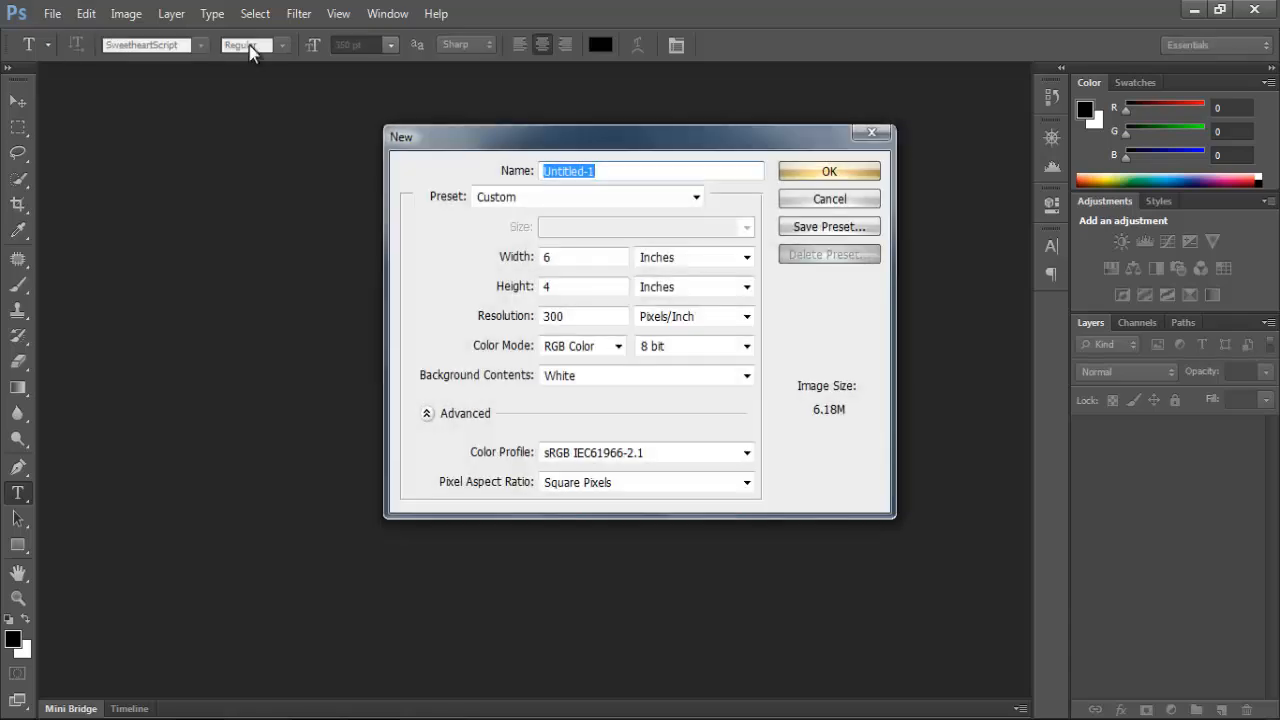
{"action": "left_click_drag", "start_coordinate": [617, 177], "coordinate": [420, 114]}
{"action": "type", "text": "PostCard"}
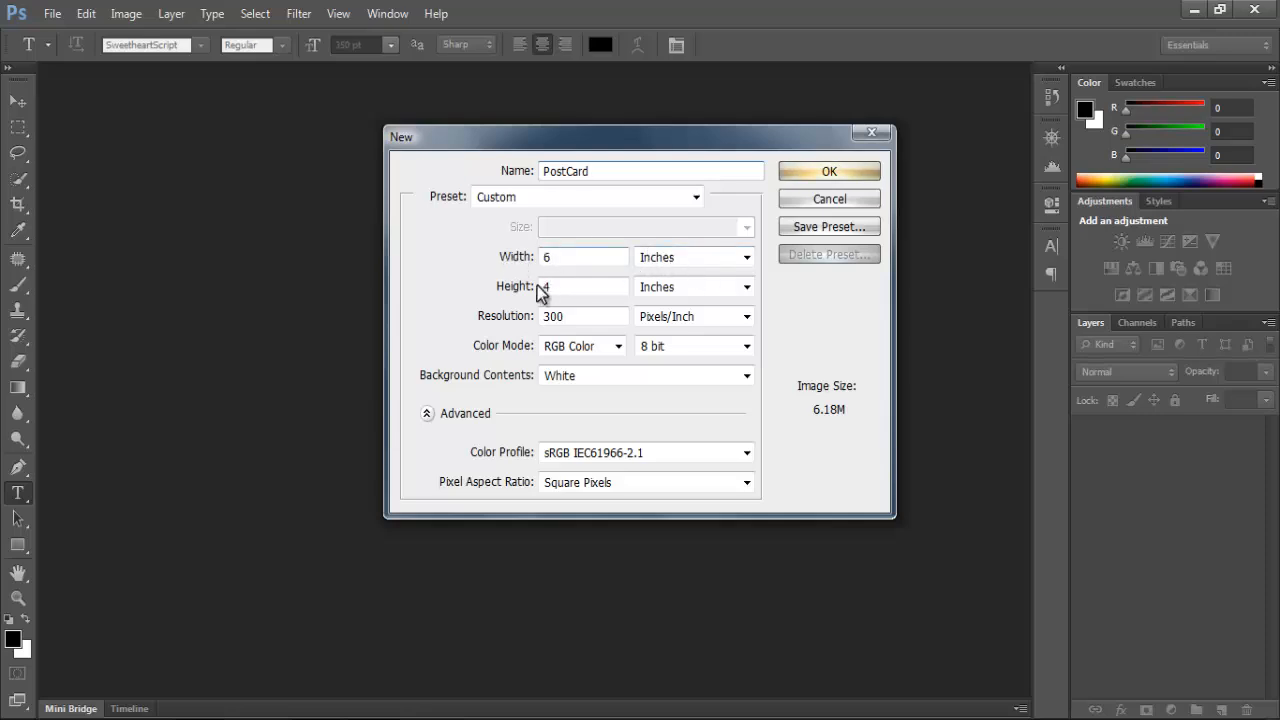
Step: Switch the new document's size units to pixels and back to inches
{"action": "left_click", "coordinate": [687, 258]}
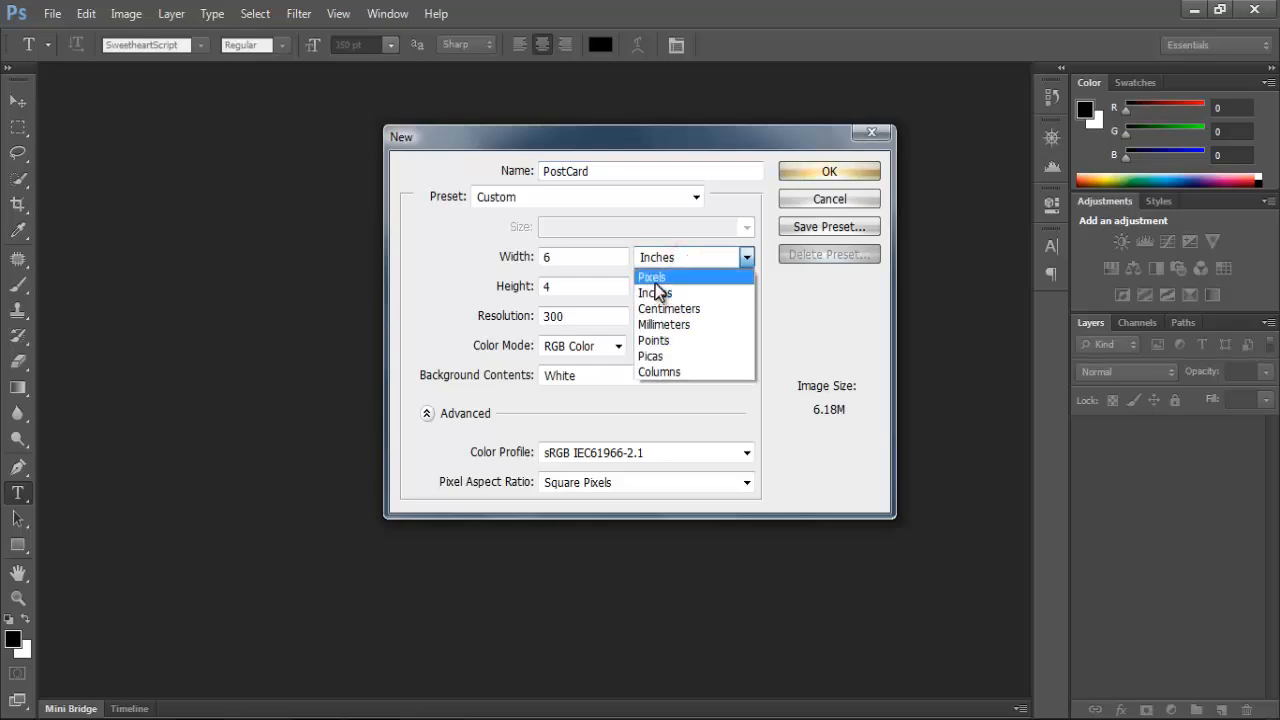
{"action": "left_click", "coordinate": [655, 279]}
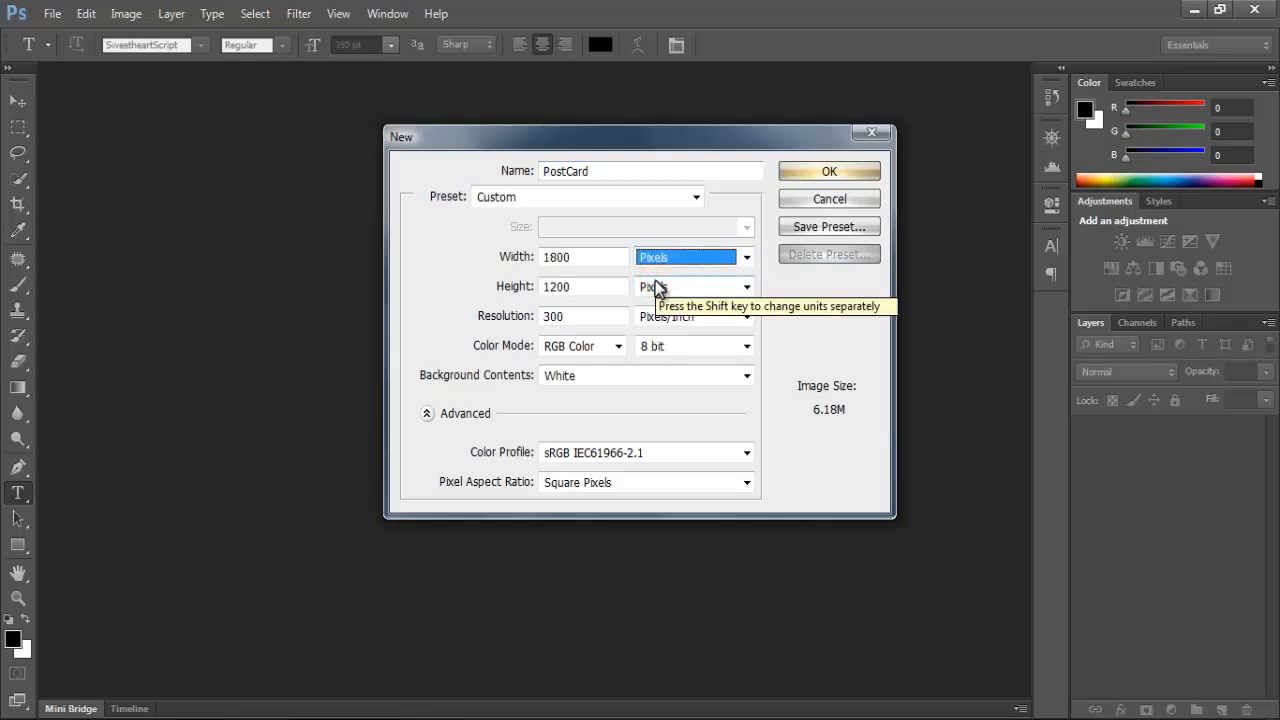
{"action": "left_click", "coordinate": [666, 256]}
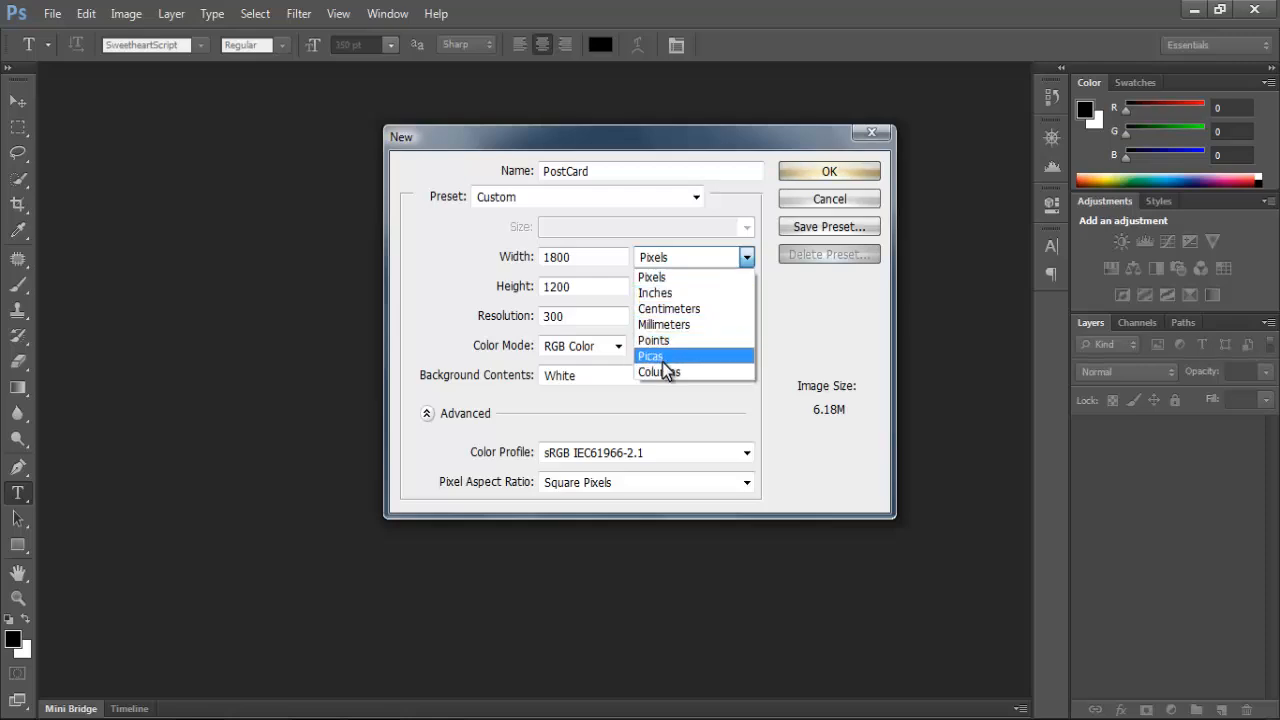
{"action": "left_click", "coordinate": [660, 294]}
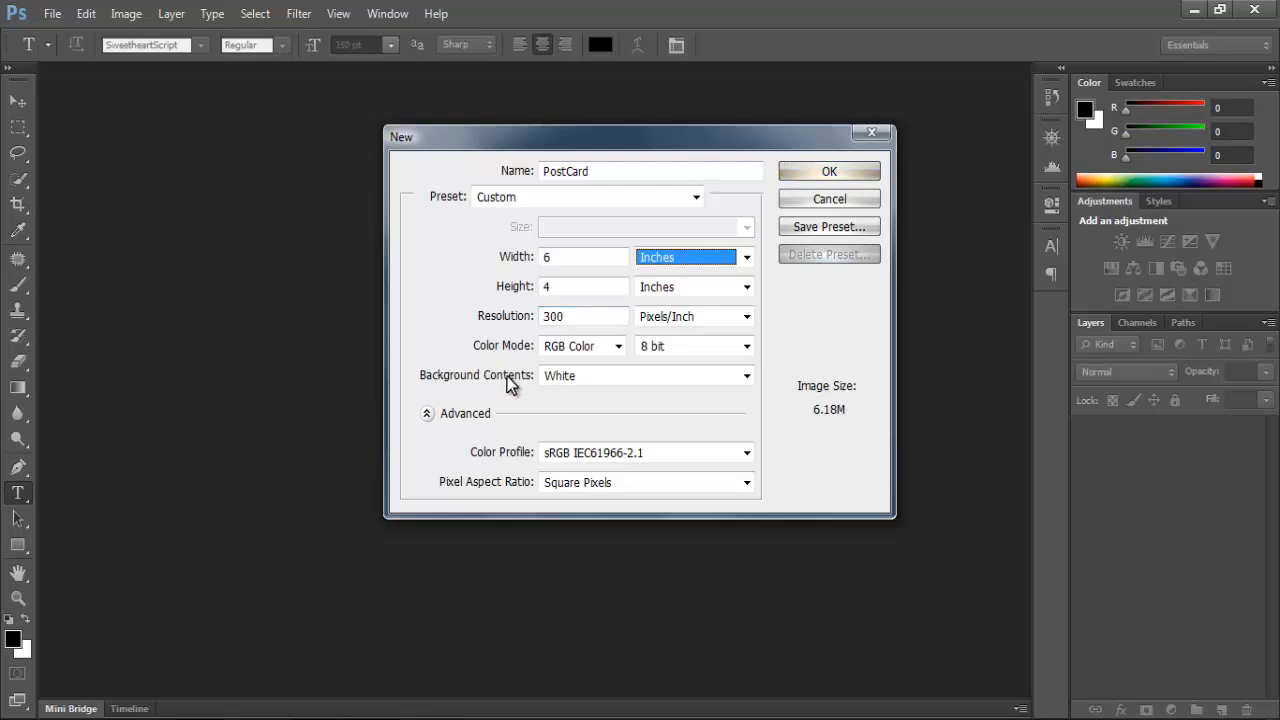
Step: Try the Transparent, White and Background Color options for the new document's background contents
{"action": "left_click", "coordinate": [647, 384]}
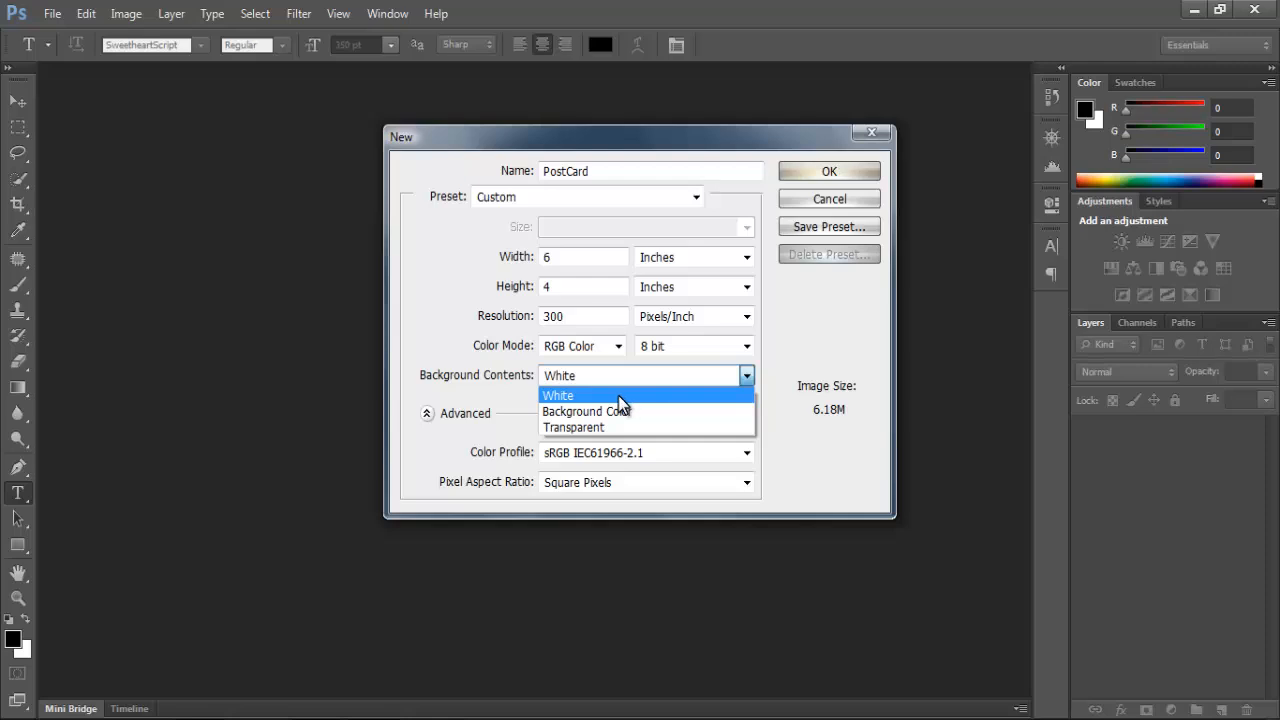
{"action": "left_click", "coordinate": [592, 427]}
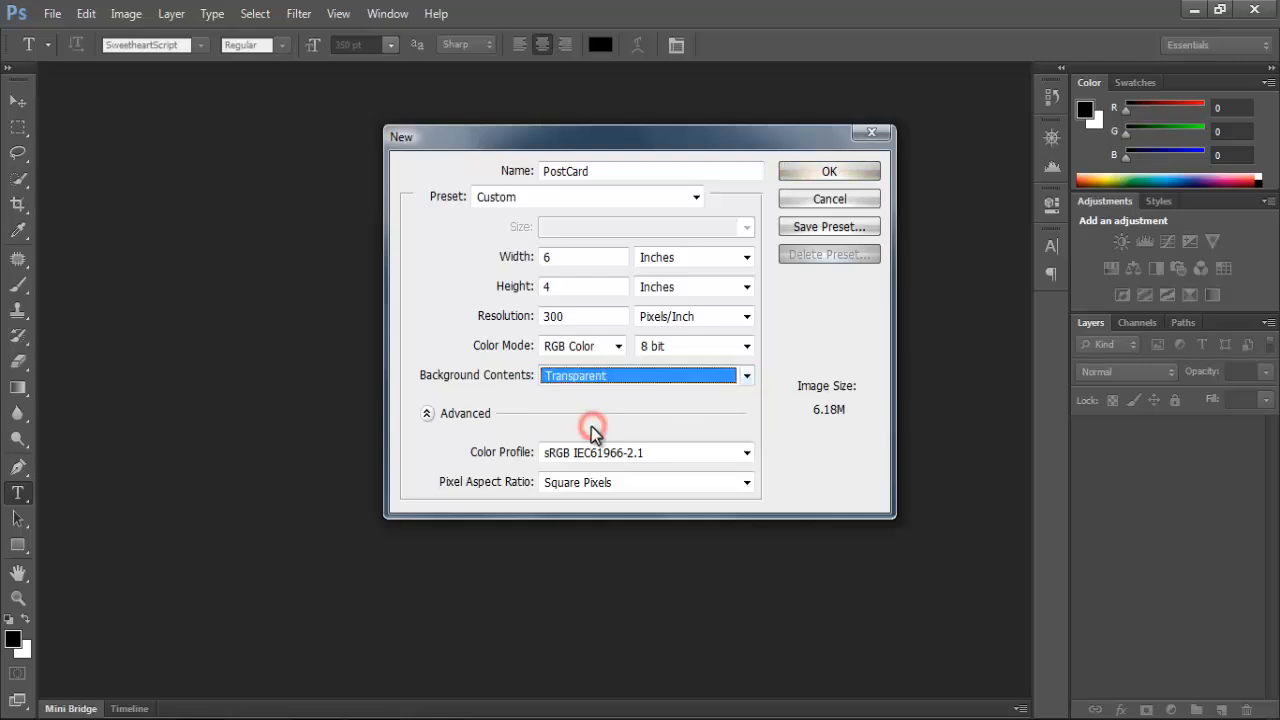
{"action": "left_click", "coordinate": [582, 378]}
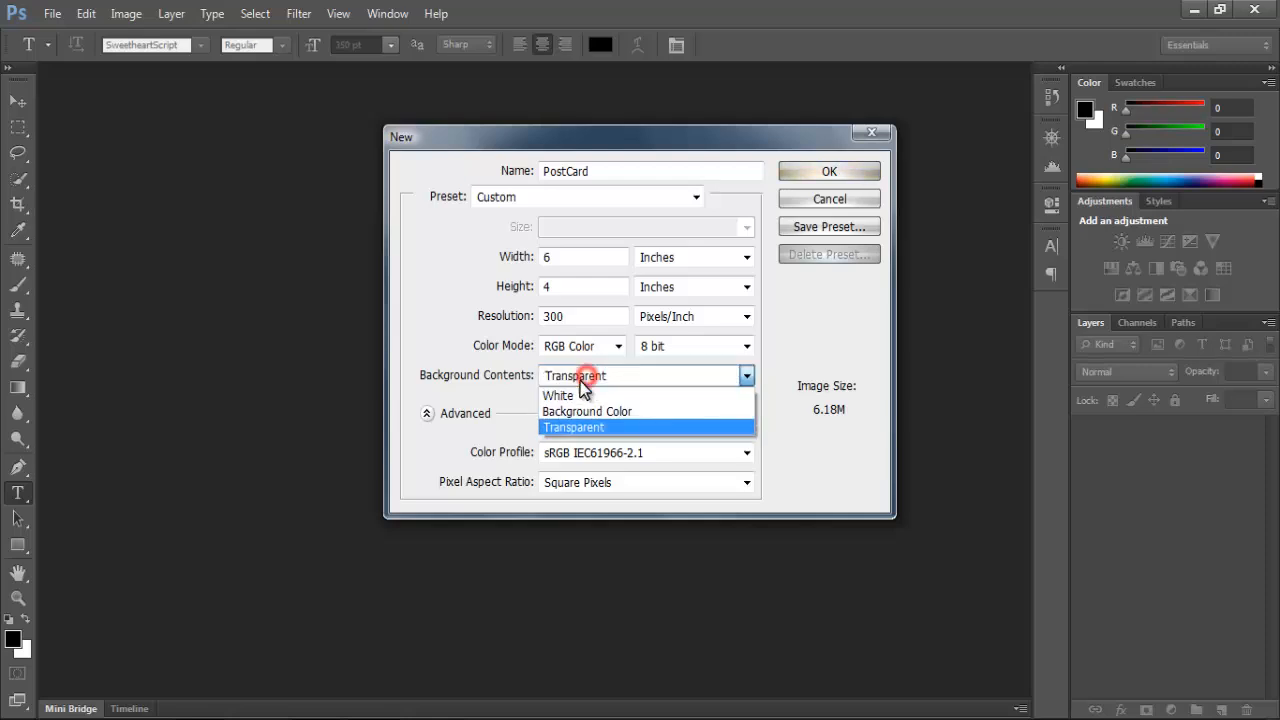
{"action": "left_click", "coordinate": [574, 395]}
{"action": "left_click", "coordinate": [574, 378]}
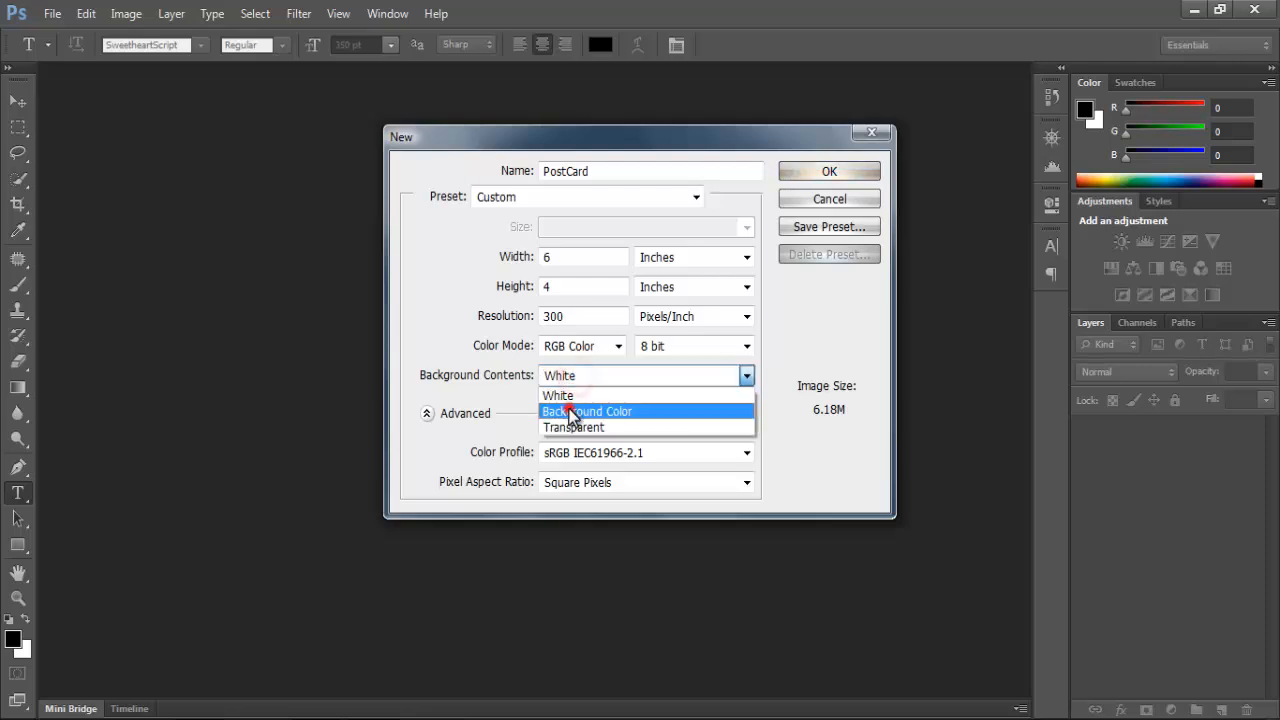
{"action": "left_click", "coordinate": [572, 411]}
Step: Set the background contents to Transparent and create the PostCard document
{"action": "left_click", "coordinate": [579, 379]}
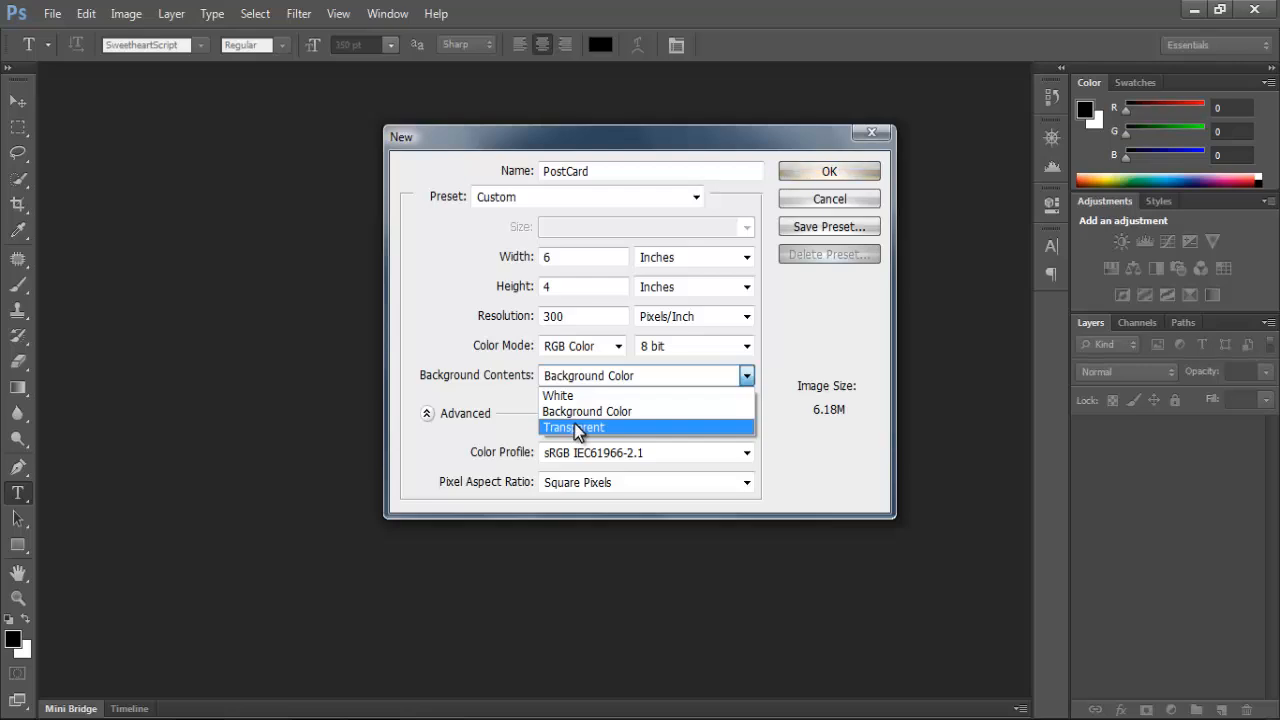
{"action": "left_click", "coordinate": [574, 426]}
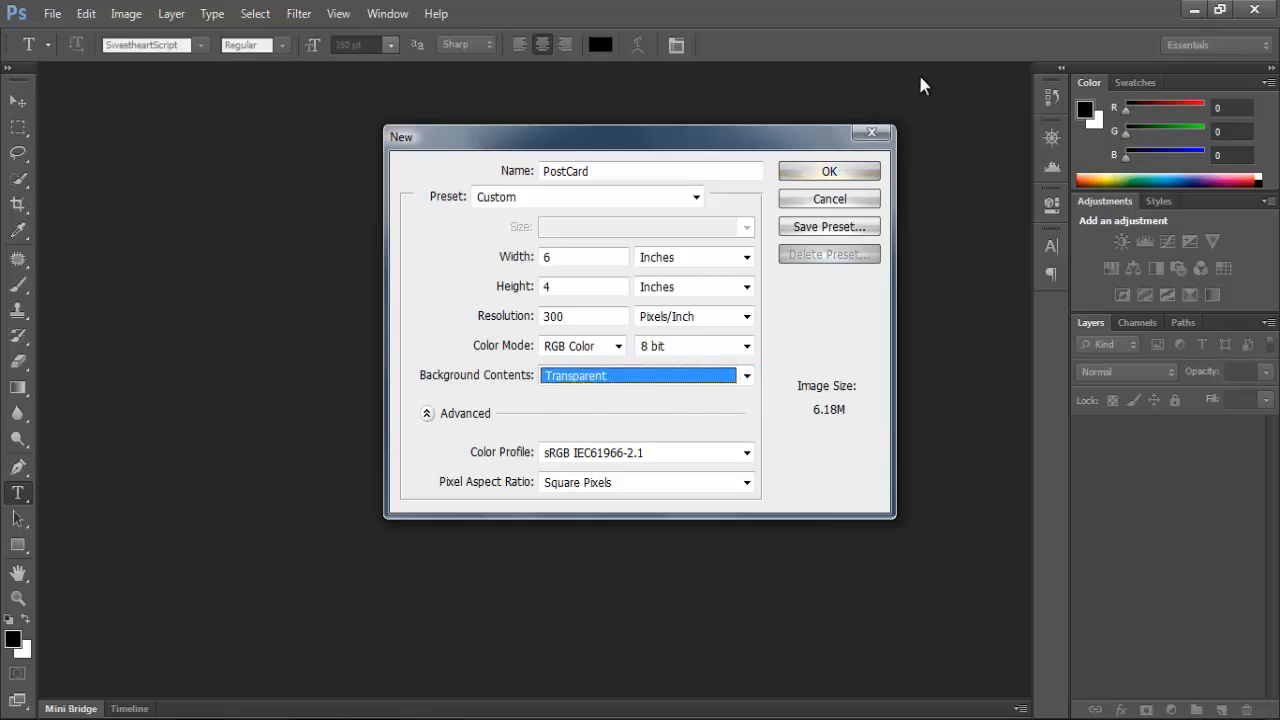
{"action": "left_click", "coordinate": [841, 172]}
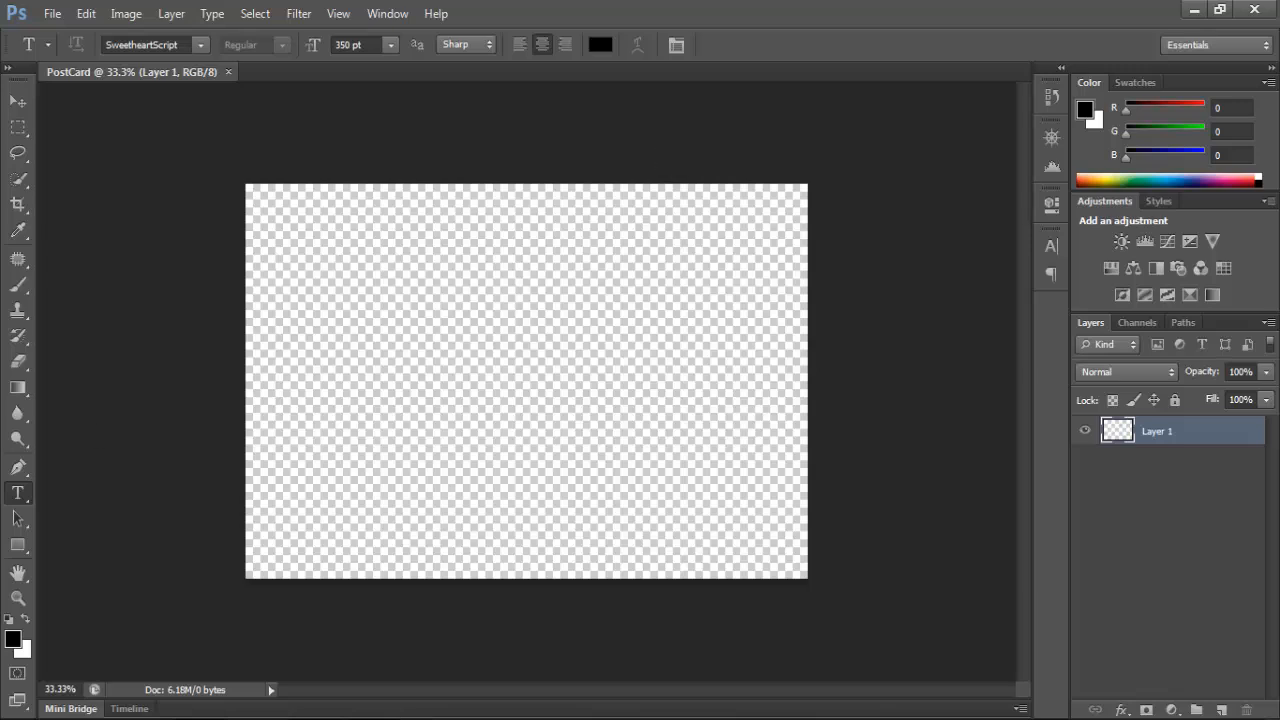
Step: Switch to Firefox and look over the open image searches for Jamaican colors, the Jamaican flag and the Jamaican Jerk Festival
{"action": "left_click", "coordinate": [1194, 9]}
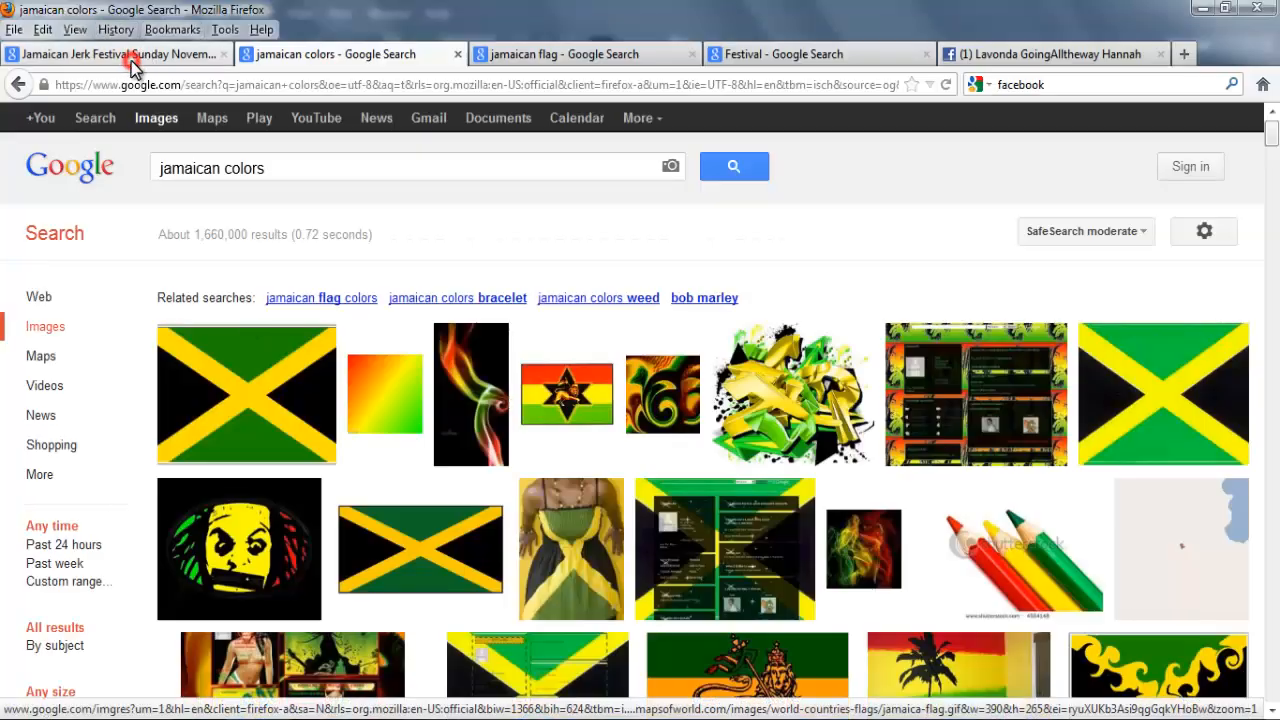
{"action": "left_click", "coordinate": [131, 58]}
{"action": "left_click", "coordinate": [325, 54]}
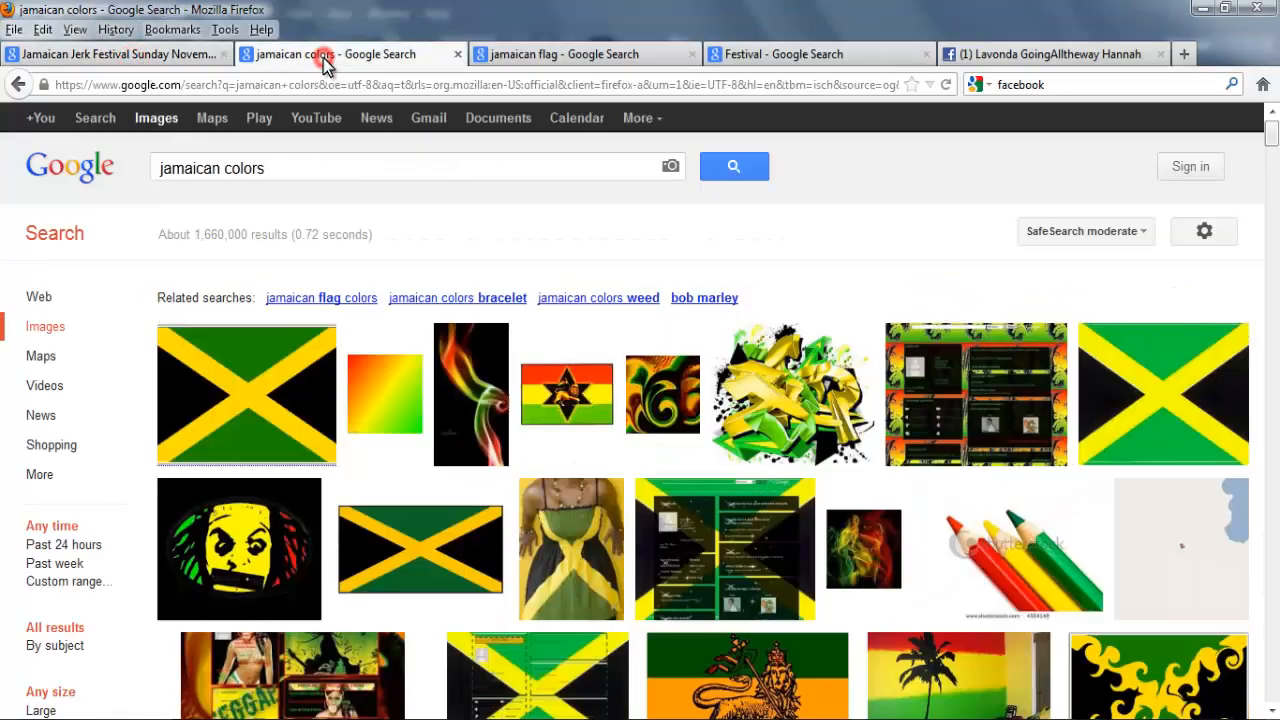
{"action": "left_click", "coordinate": [593, 56]}
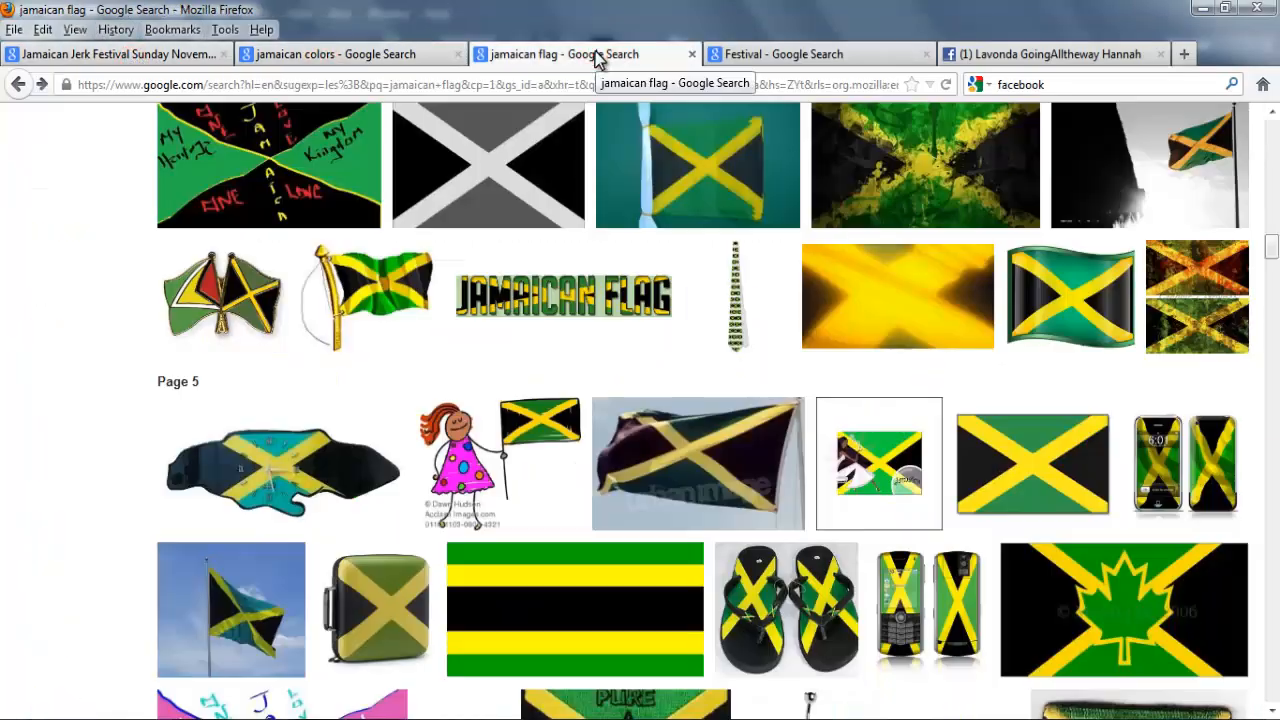
{"action": "left_click", "coordinate": [200, 58]}
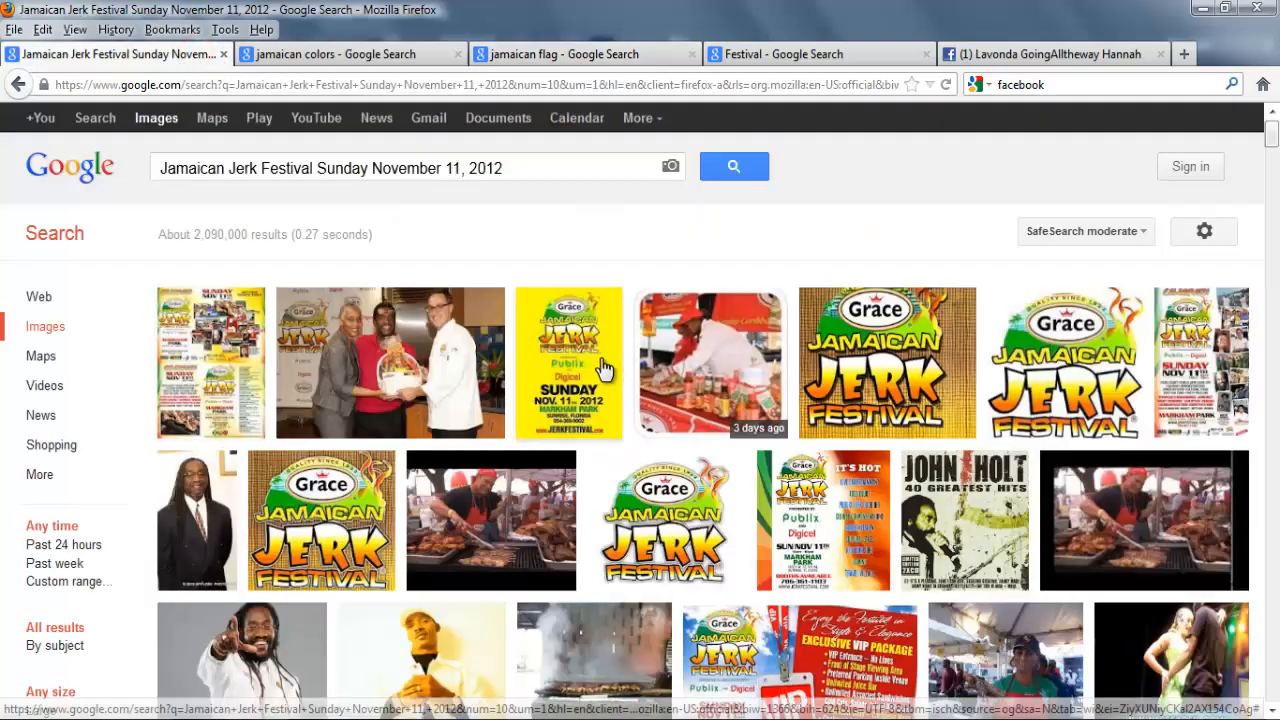
Step: Preview the Jamaican Jerk Festival logos and flyers as design references, dismissing the Windows color scheme prompt
{"action": "mouse_move", "coordinate": [588, 364]}
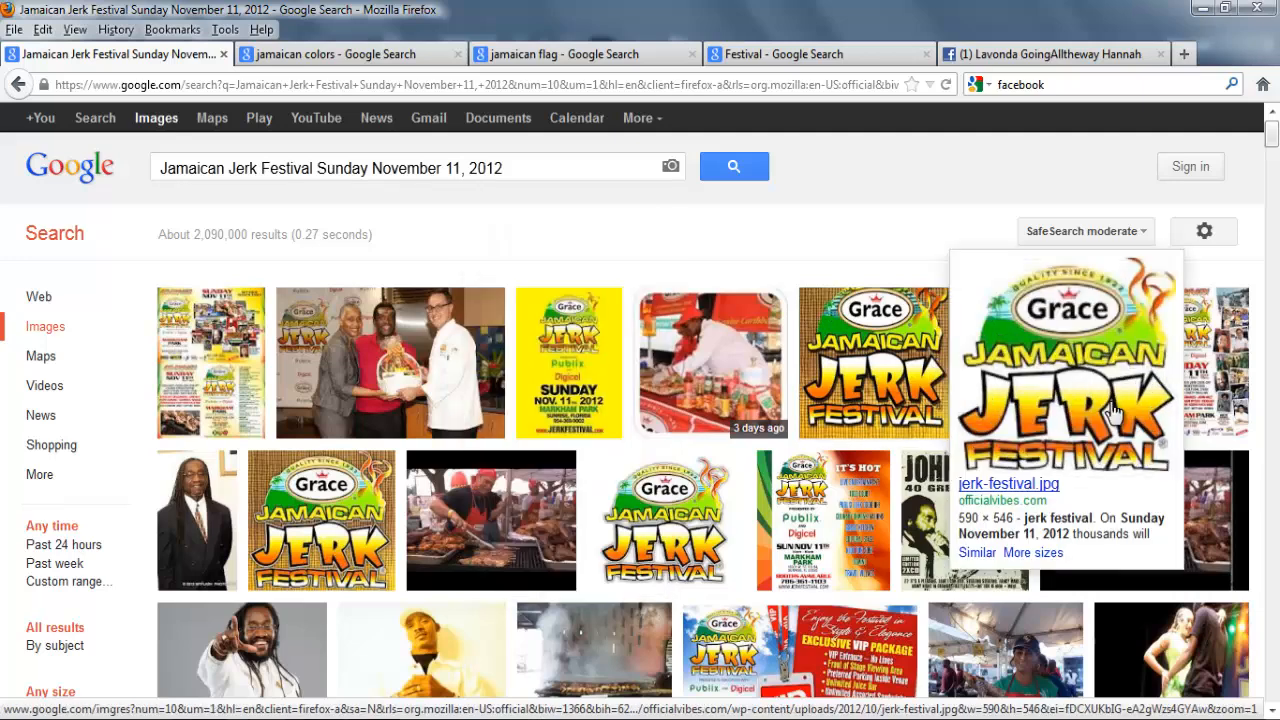
{"action": "mouse_move", "coordinate": [308, 515]}
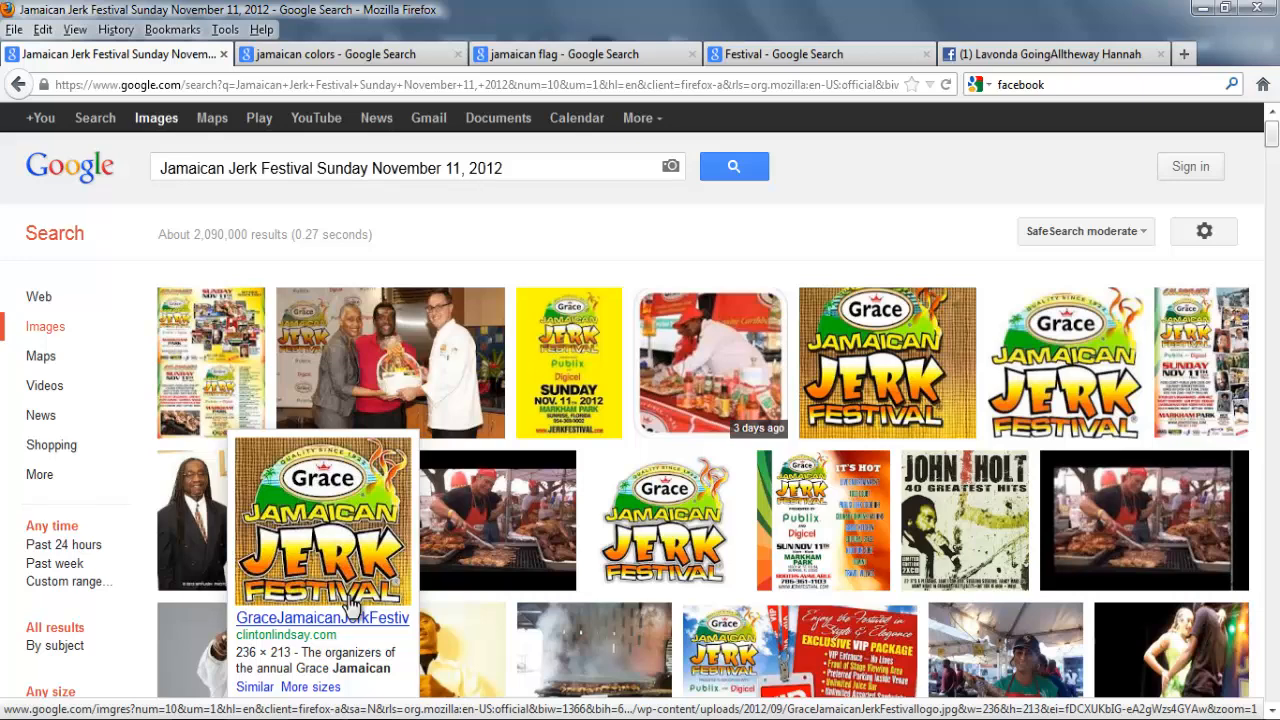
{"action": "mouse_move", "coordinate": [888, 374]}
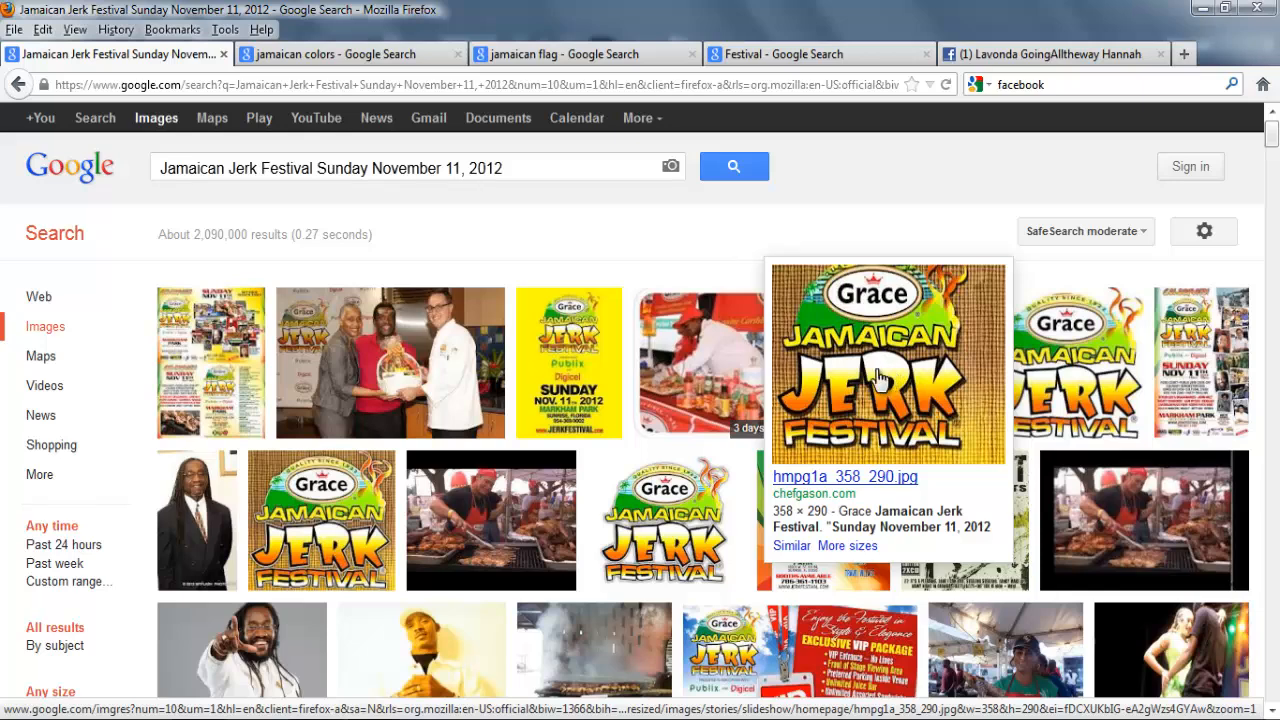
{"action": "mouse_move", "coordinate": [320, 540]}
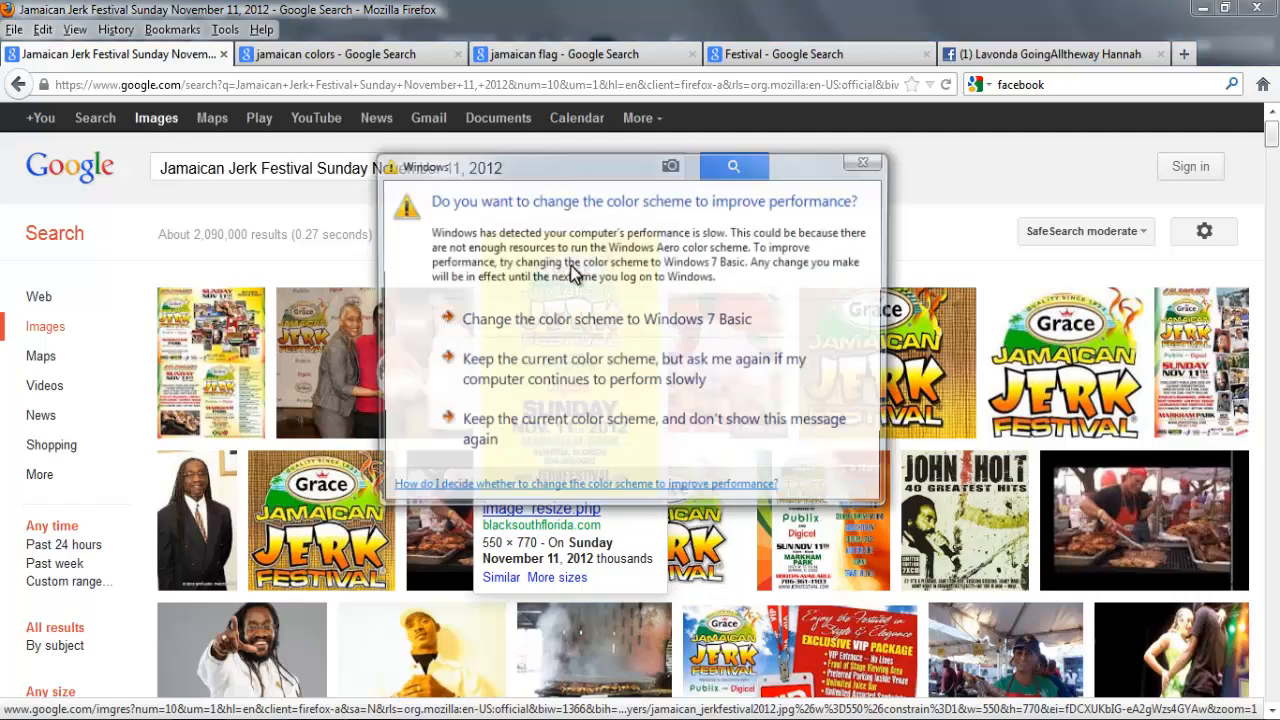
{"action": "left_click", "coordinate": [875, 161]}
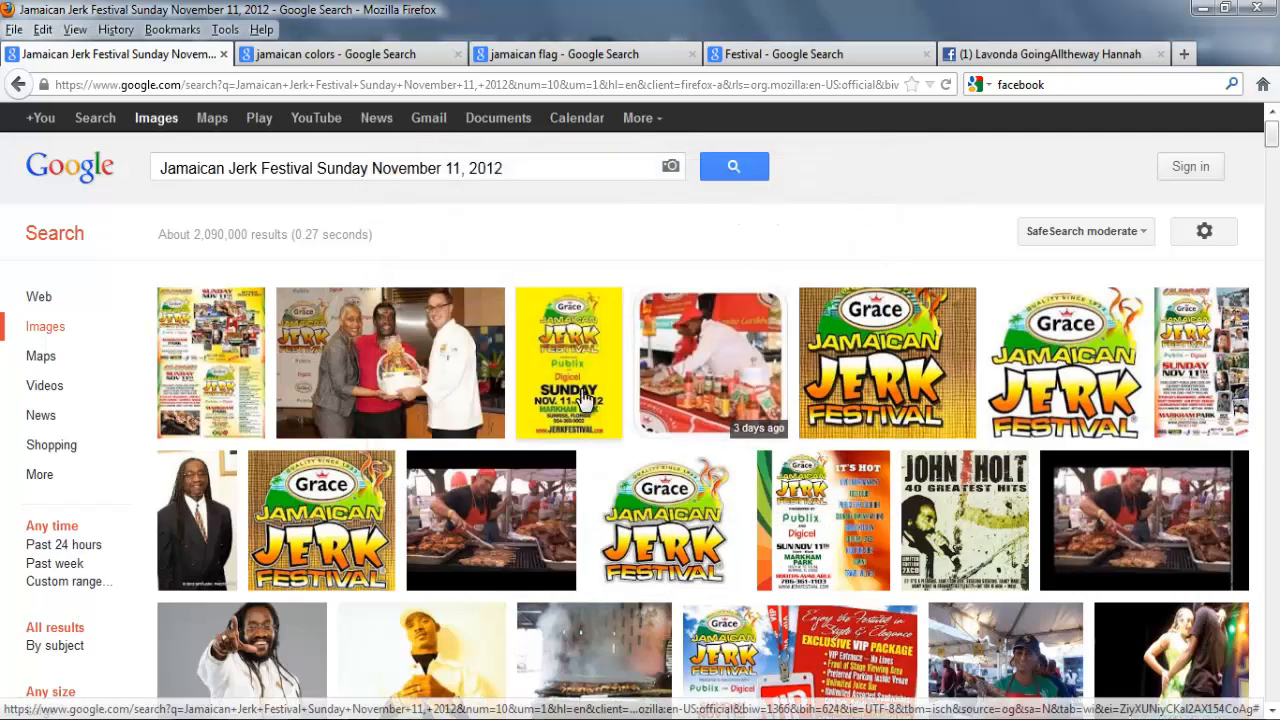
{"action": "mouse_move", "coordinate": [190, 415]}
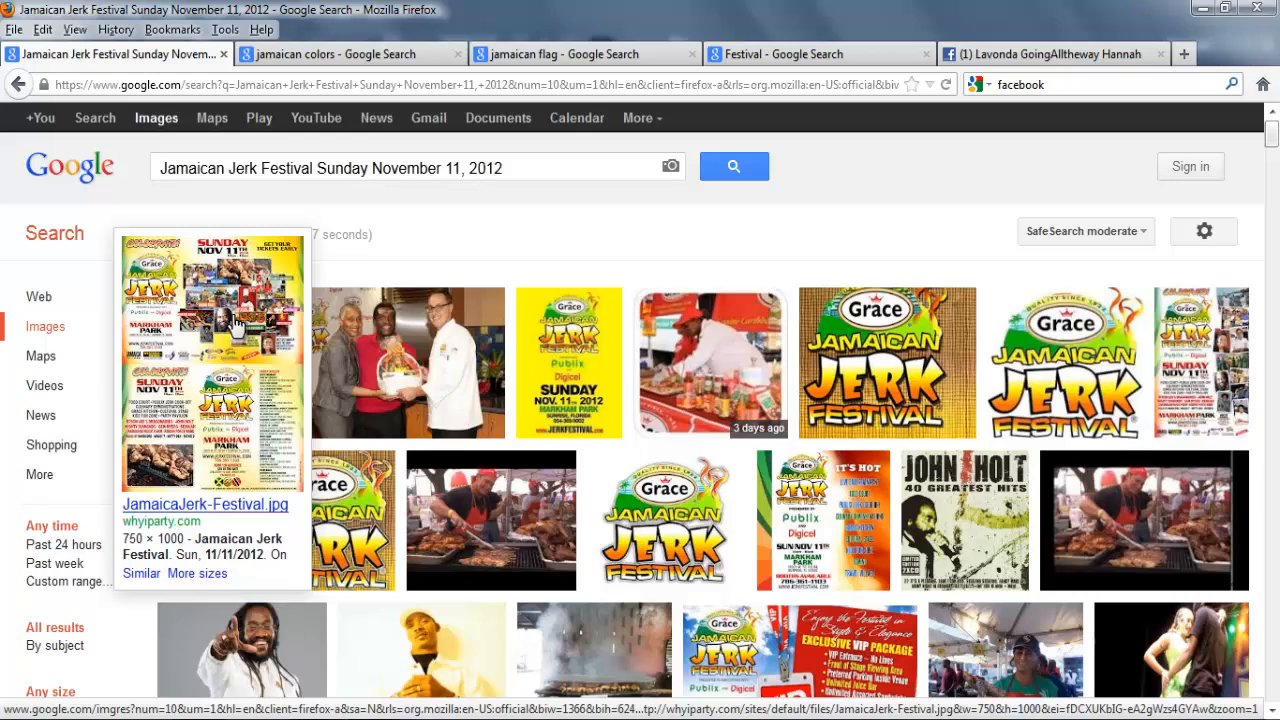
{"action": "mouse_move", "coordinate": [558, 385]}
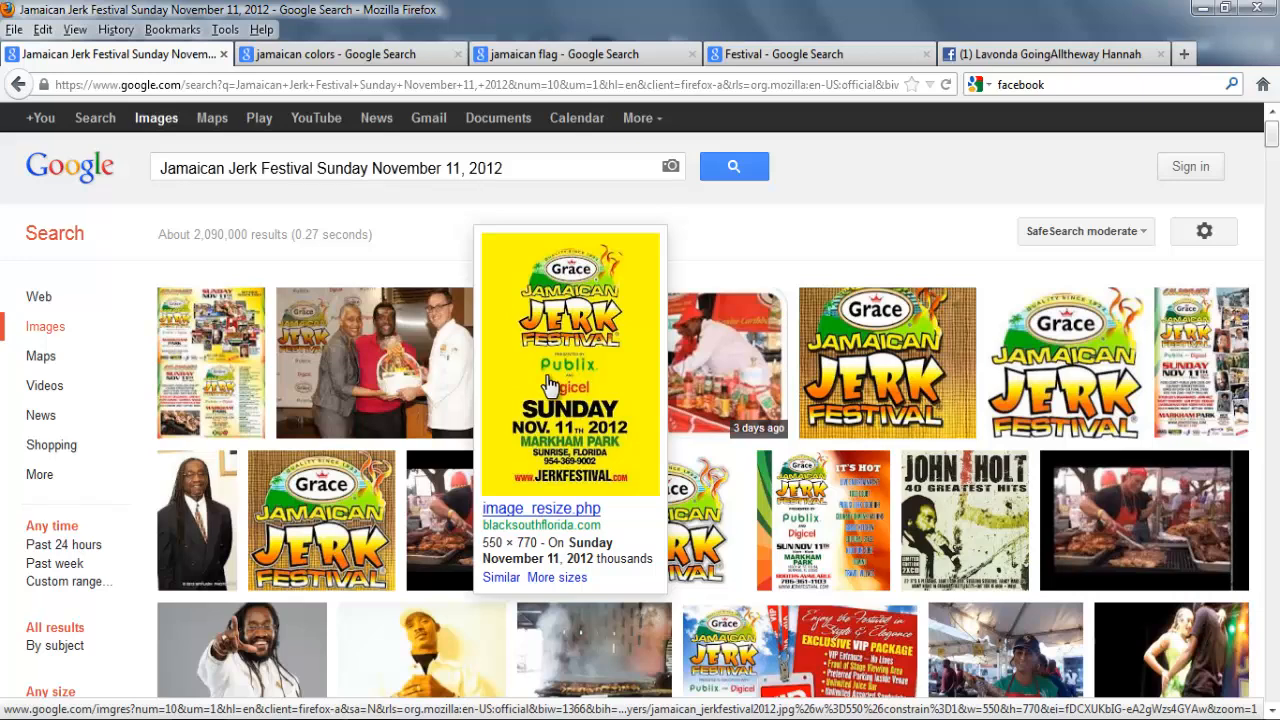
Step: Examine the Jamaican colors and Jamaican flag image results for colors and flag artwork
{"action": "left_click", "coordinate": [336, 54]}
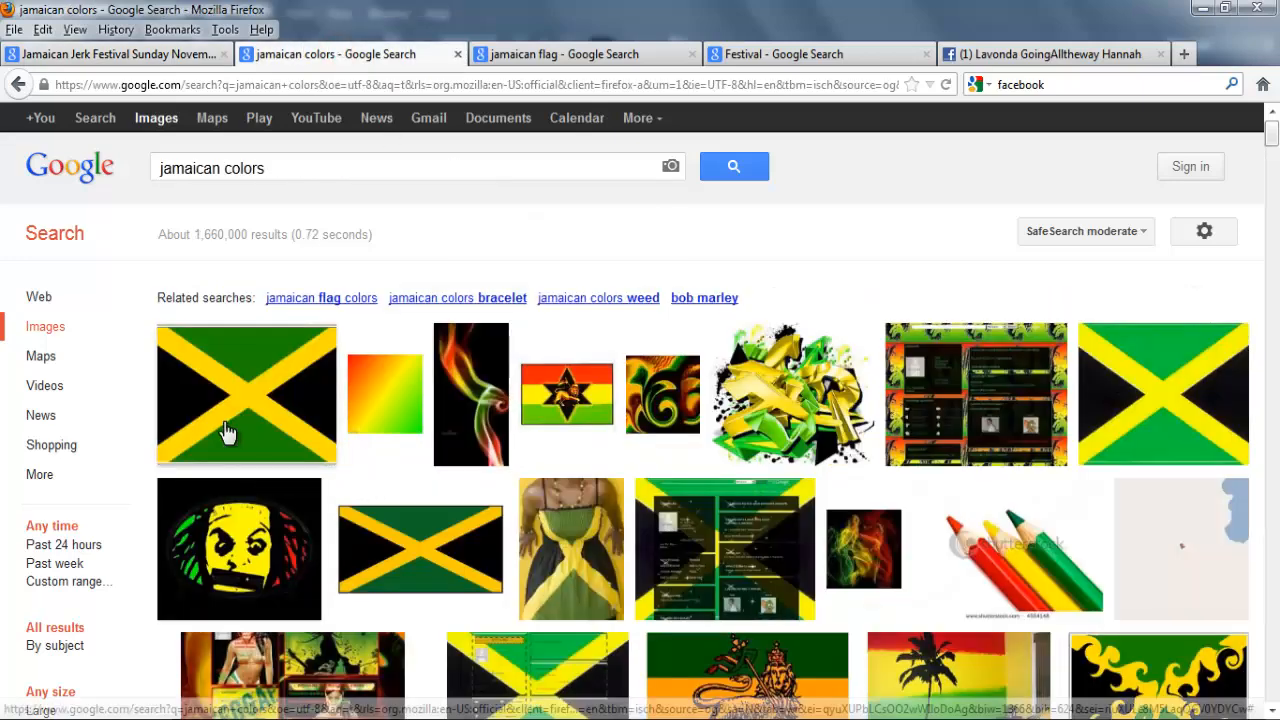
{"action": "mouse_move", "coordinate": [224, 433]}
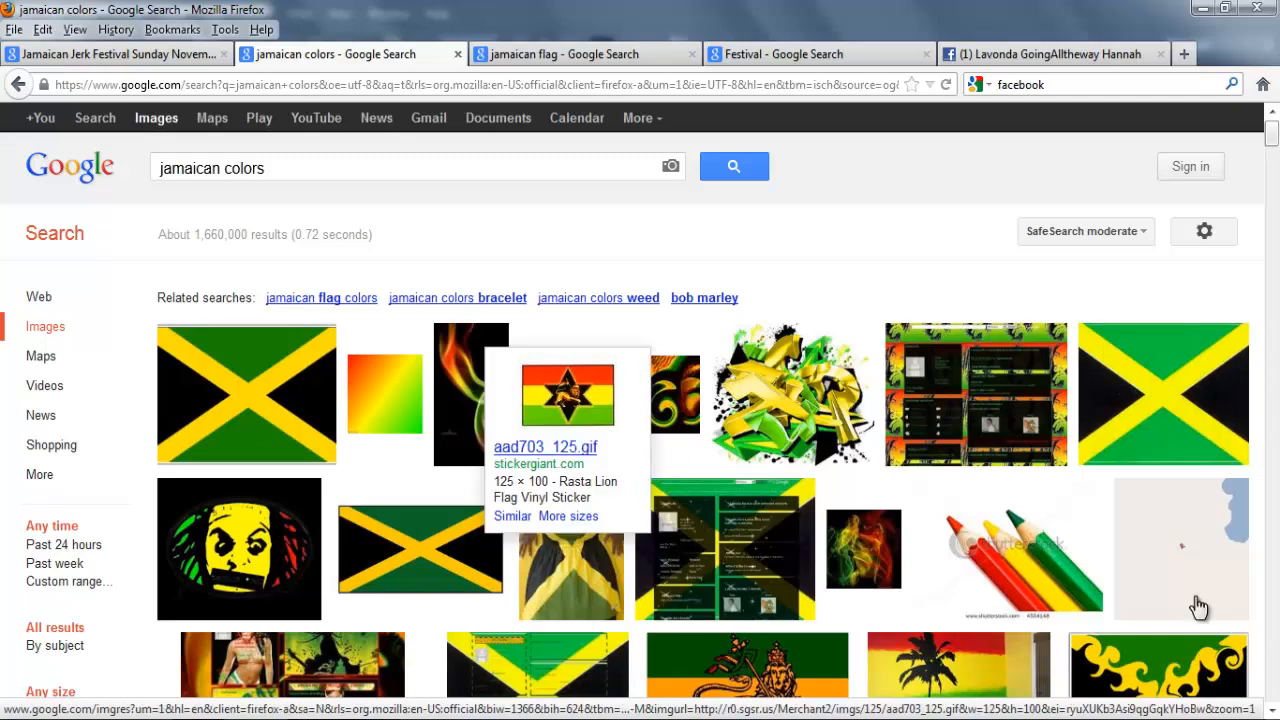
{"action": "mouse_move", "coordinate": [1055, 592]}
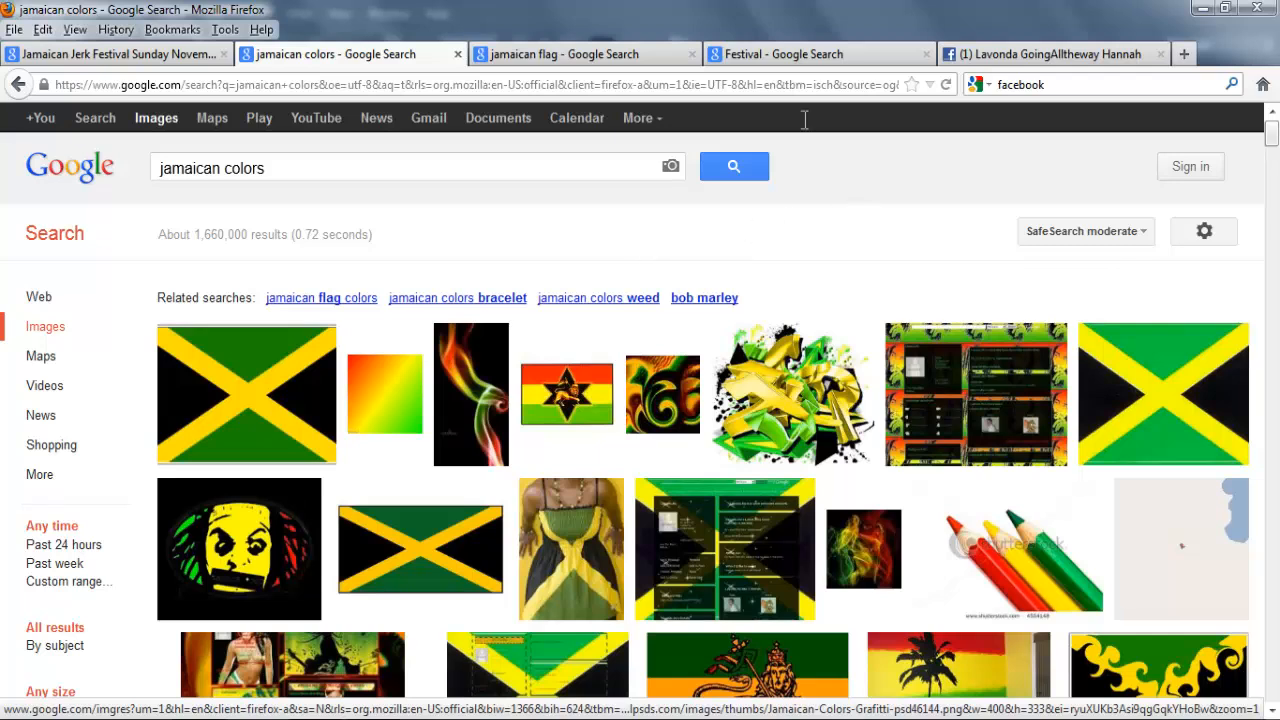
{"action": "left_click", "coordinate": [547, 56]}
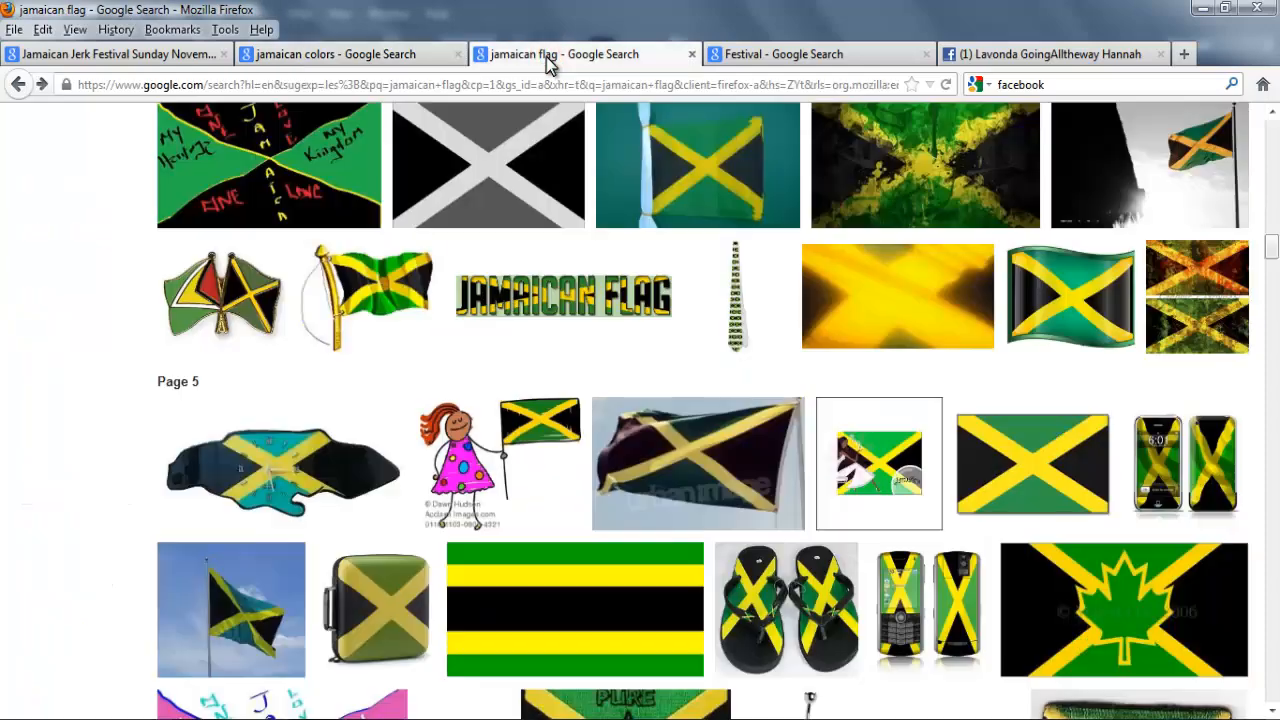
{"action": "scroll", "coordinate": [723, 528], "scroll_direction": "up", "scroll_amount": 15}
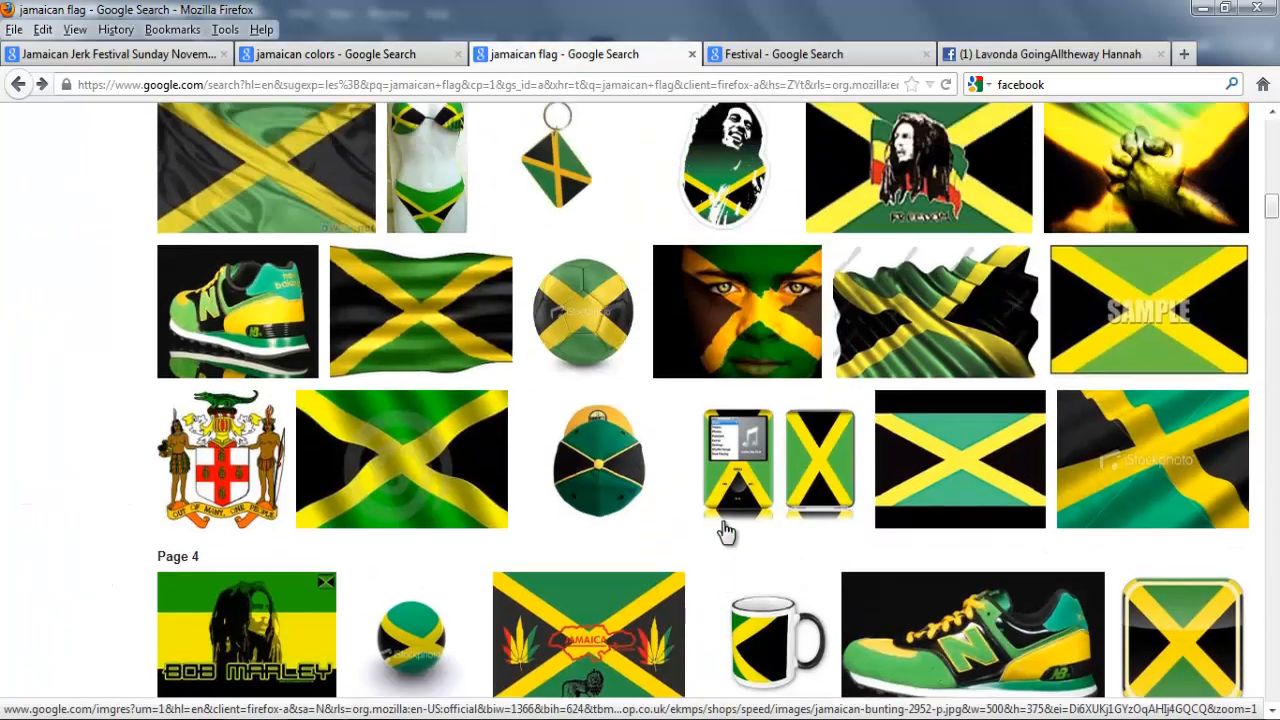
{"action": "scroll", "coordinate": [723, 530], "scroll_direction": "up", "scroll_amount": 3}
{"action": "scroll", "coordinate": [723, 530], "scroll_direction": "up", "scroll_amount": 6}
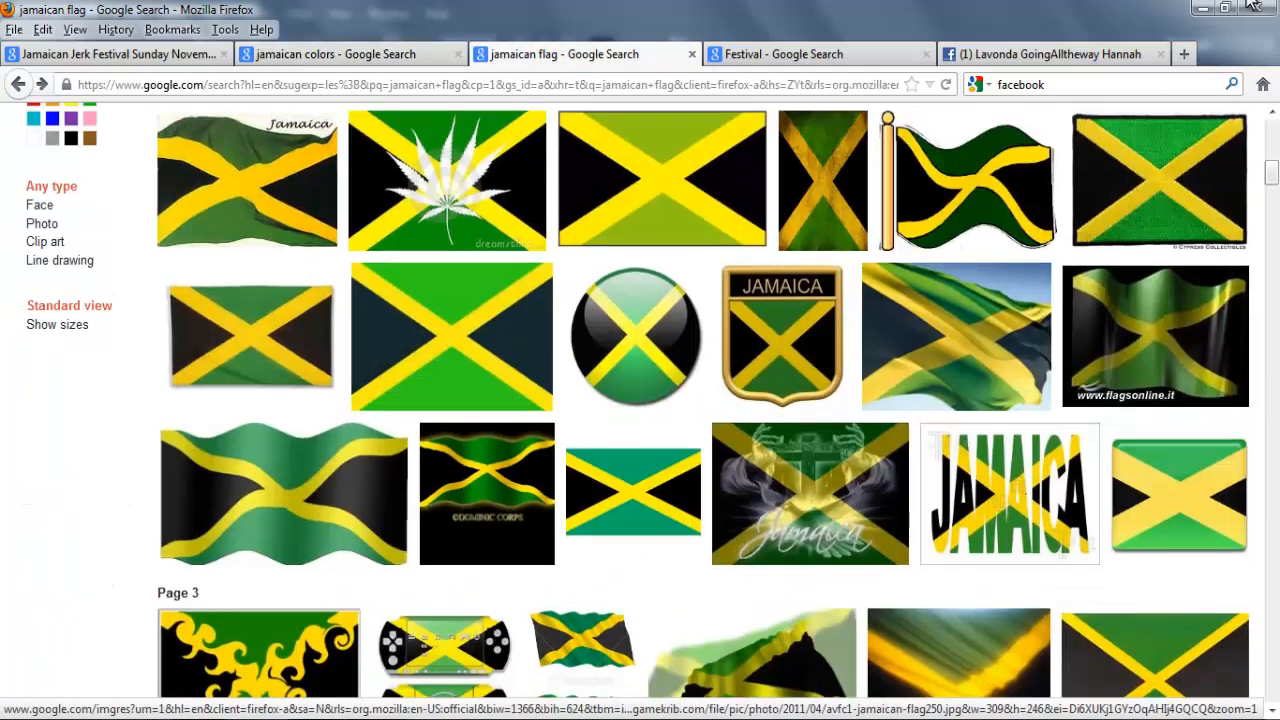
Step: Go to the desktop and open the jamaican-art-800x800 image in Windows Photo Viewer
{"action": "left_click", "coordinate": [1201, 8]}
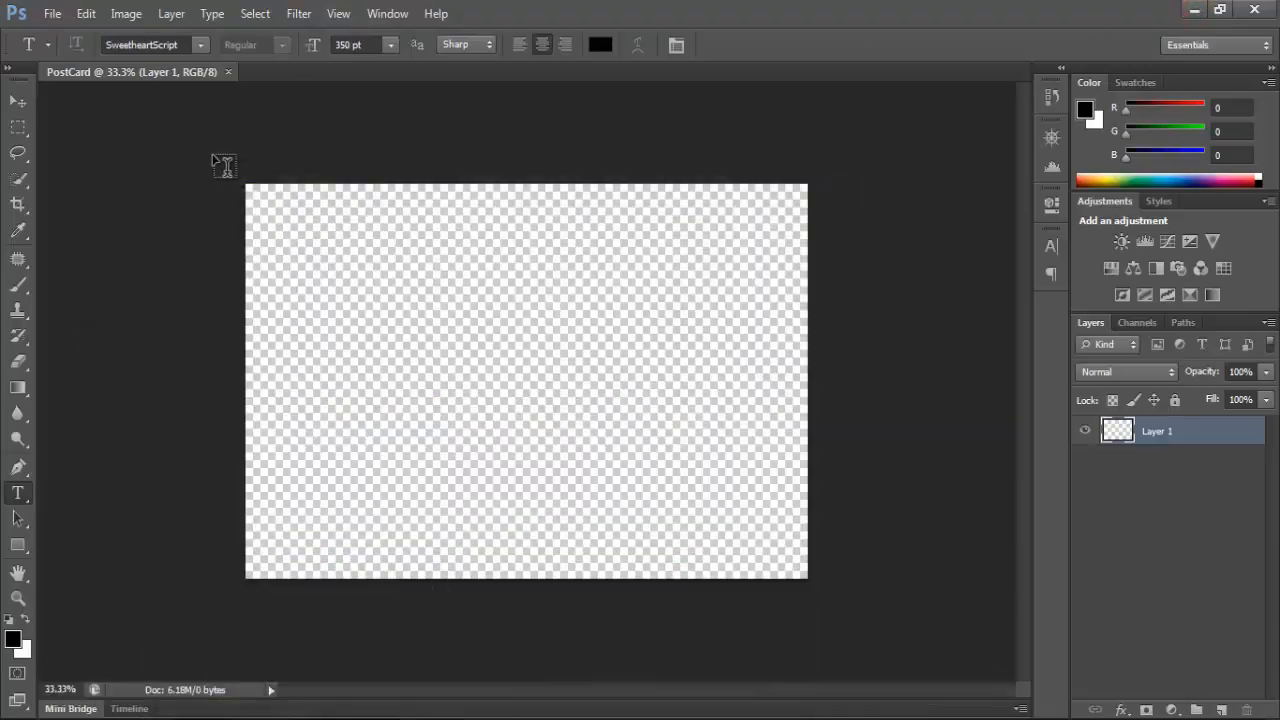
{"action": "left_click", "coordinate": [1194, 9]}
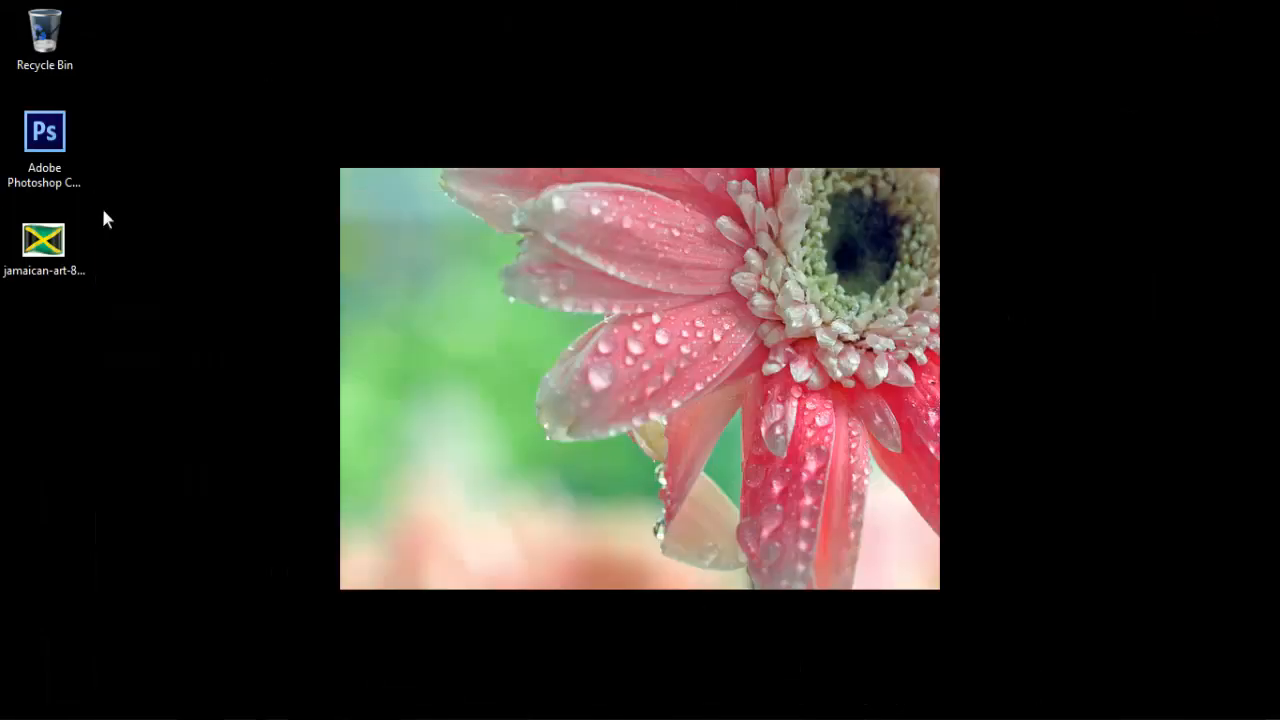
{"action": "left_click", "coordinate": [34, 250]}
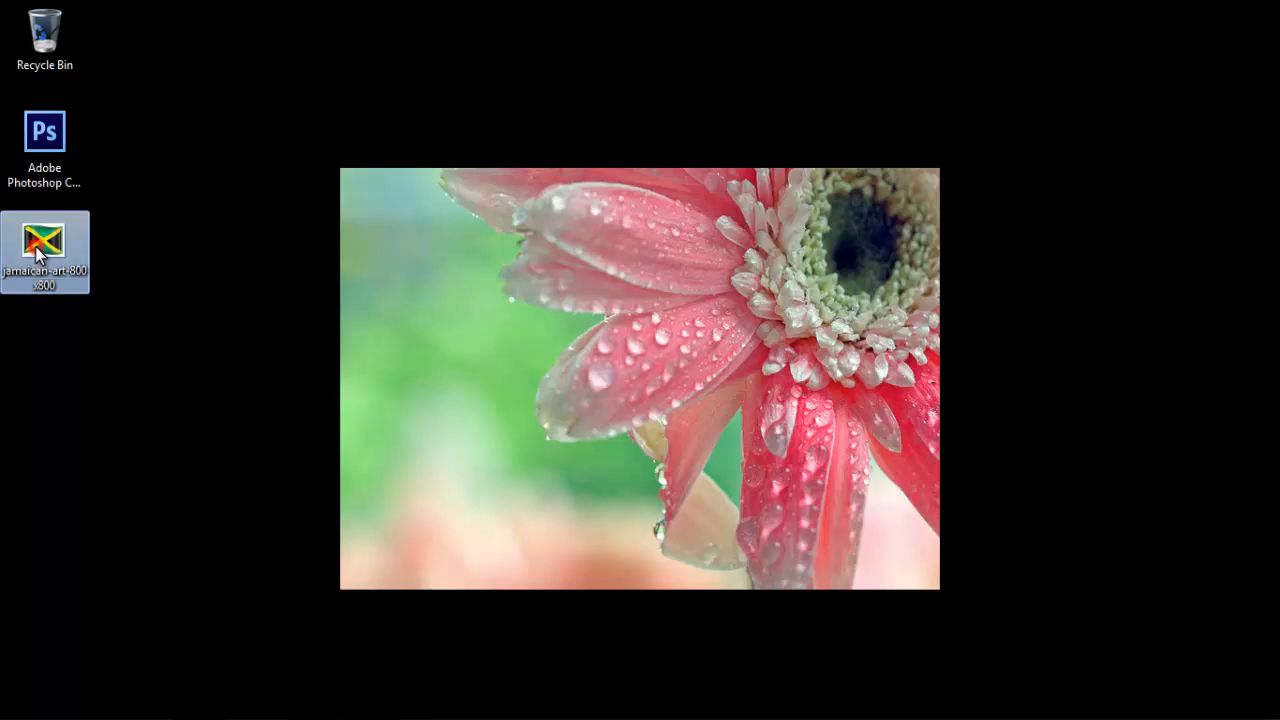
{"action": "double_click", "coordinate": [37, 252]}
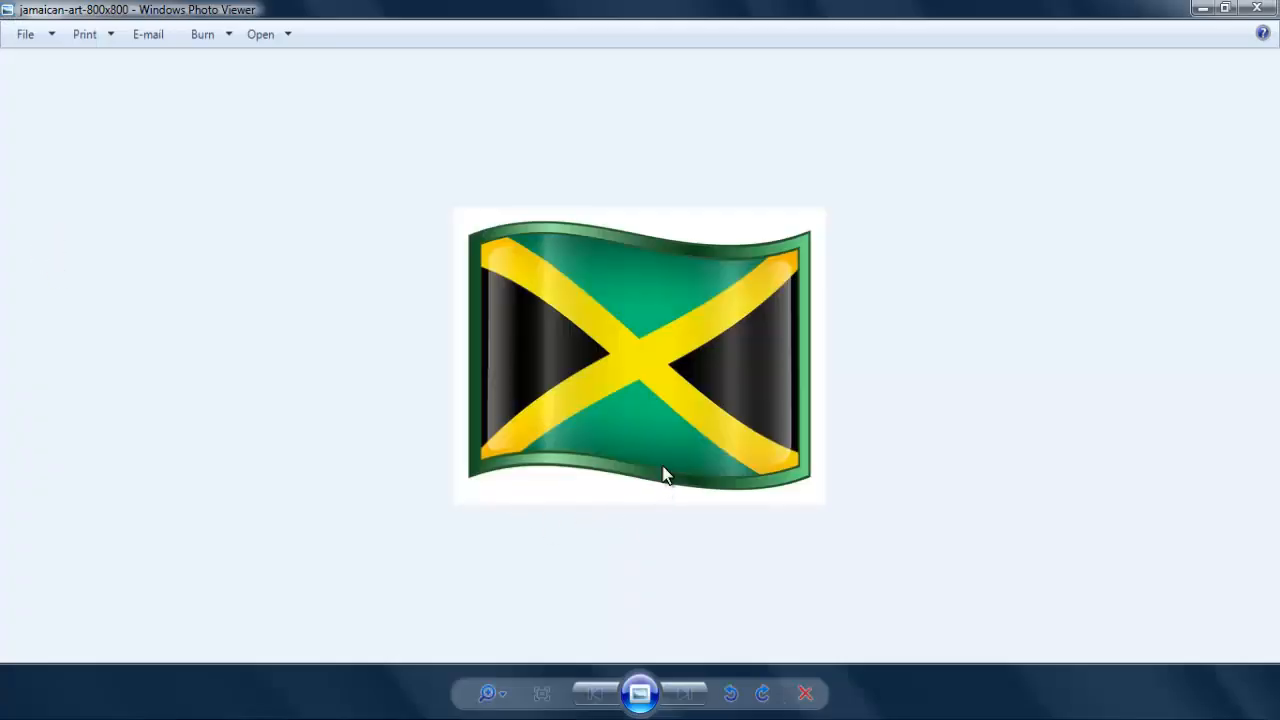
Step: Minimize the flag image, switch back to Photoshop and add a new layer to the PostCard document
{"action": "left_click", "coordinate": [1202, 18]}
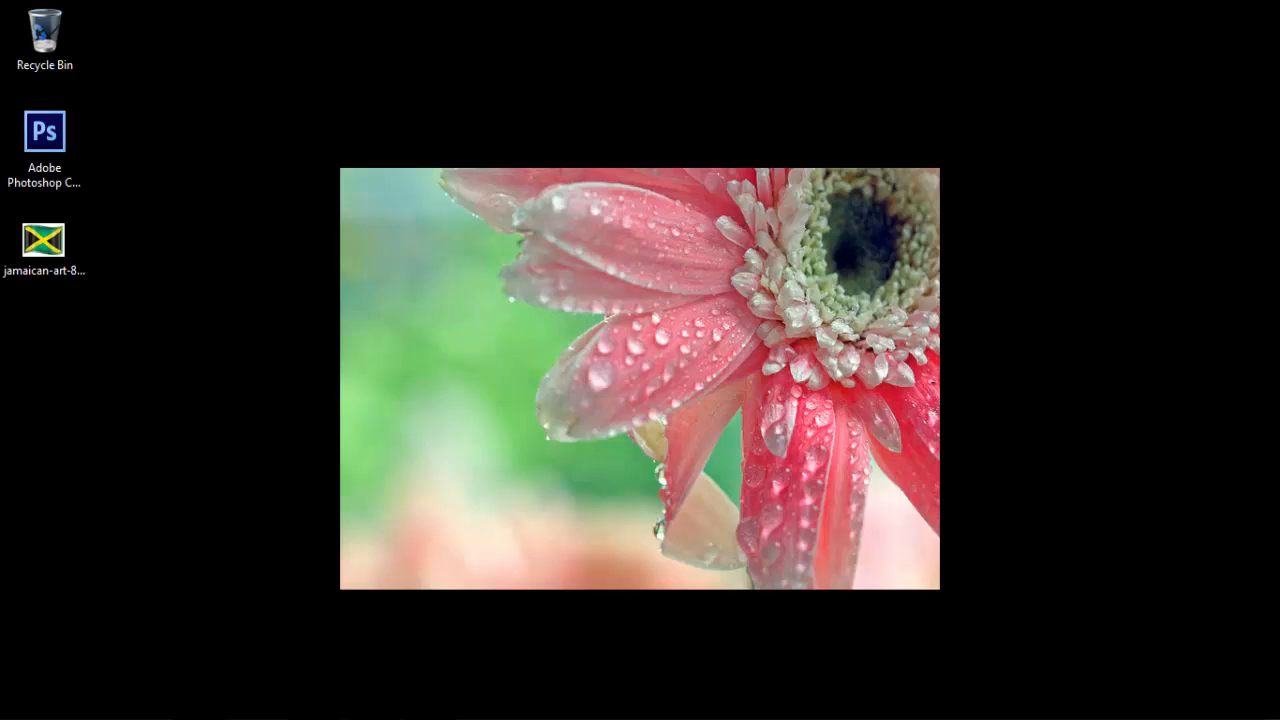
{"action": "left_click", "coordinate": [373, 717]}
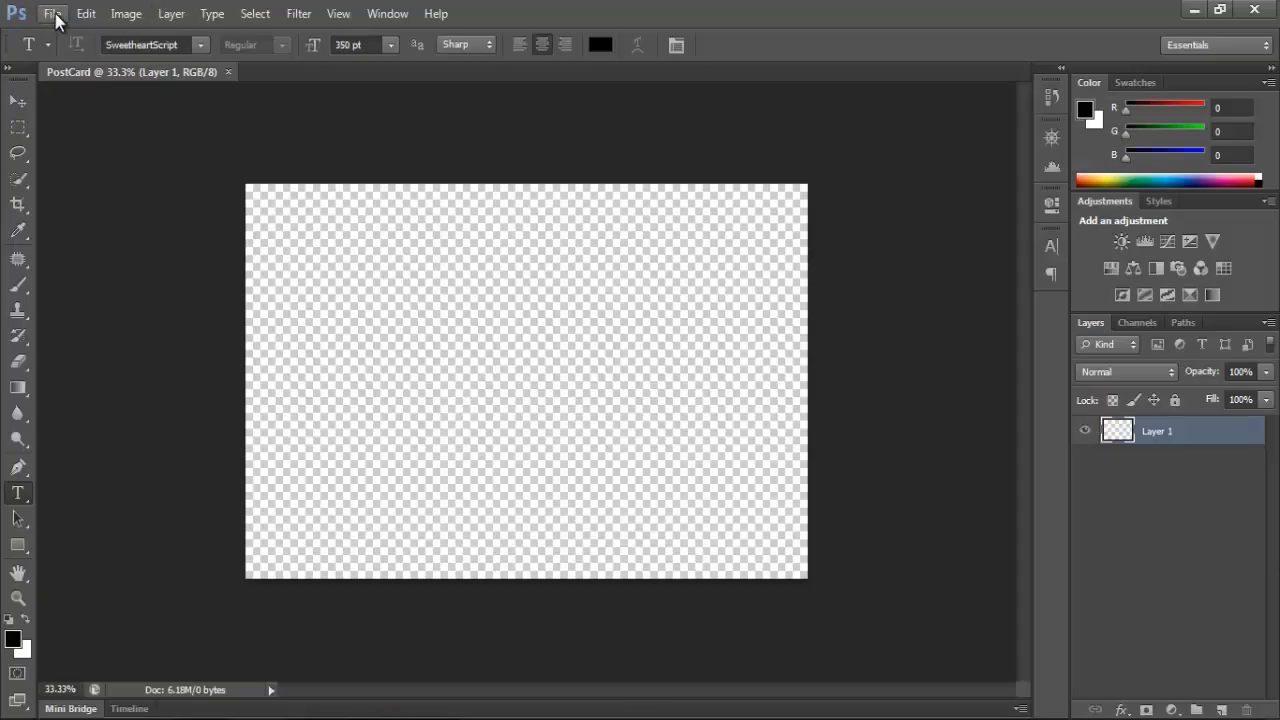
{"action": "left_click", "coordinate": [1219, 711]}
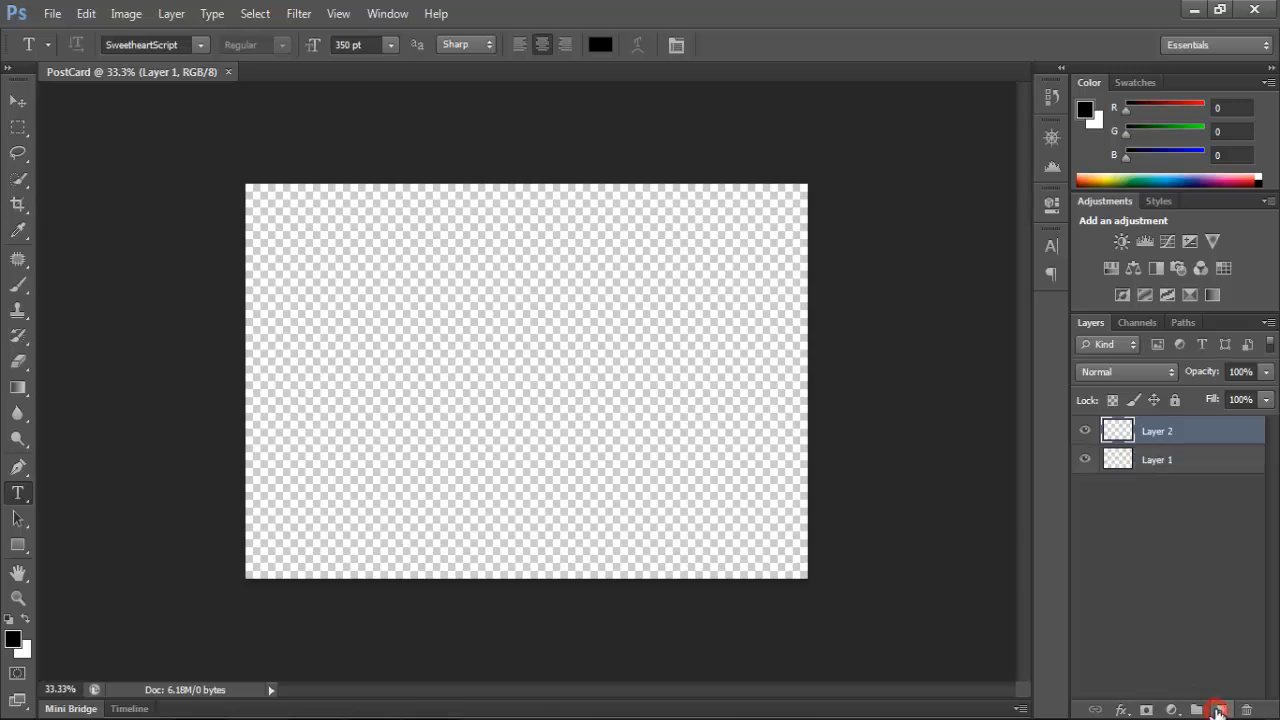
Step: Open the jamaican-art-800x800 image from the desktop as a separate document
{"action": "left_click", "coordinate": [52, 14]}
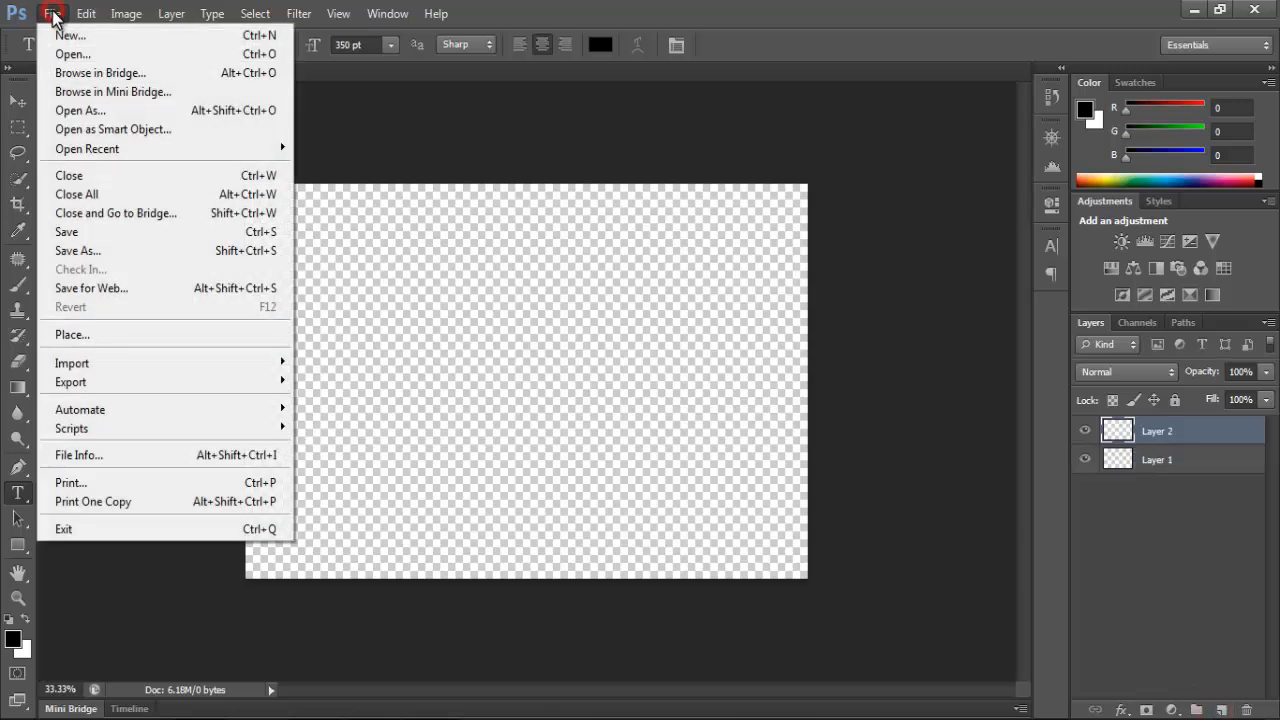
{"action": "left_click", "coordinate": [66, 62]}
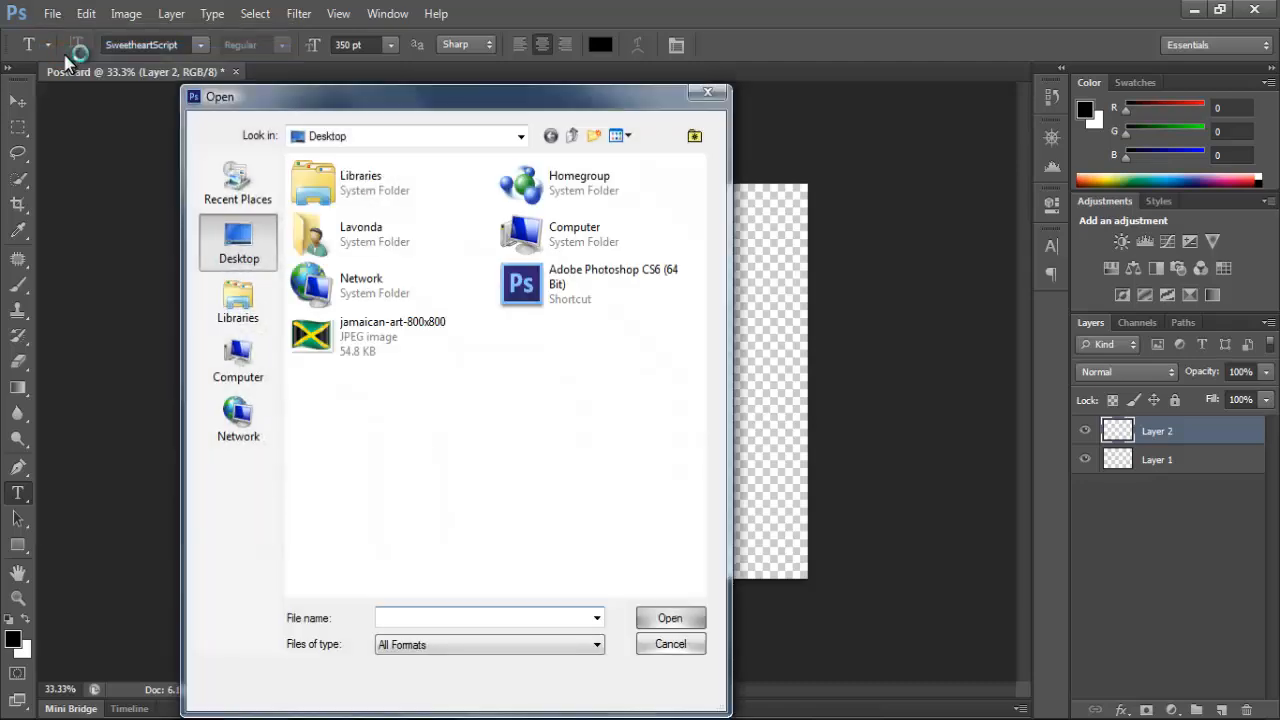
{"action": "double_click", "coordinate": [345, 347]}
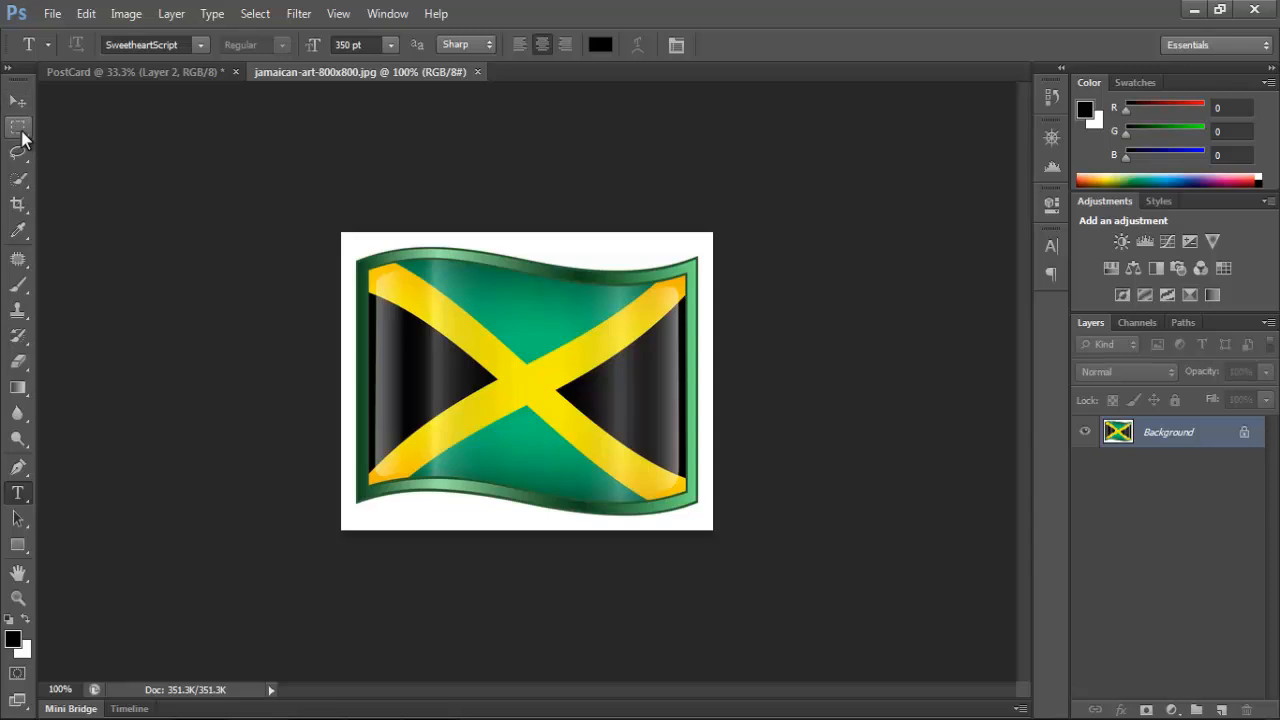
{"action": "left_click", "coordinate": [19, 128]}
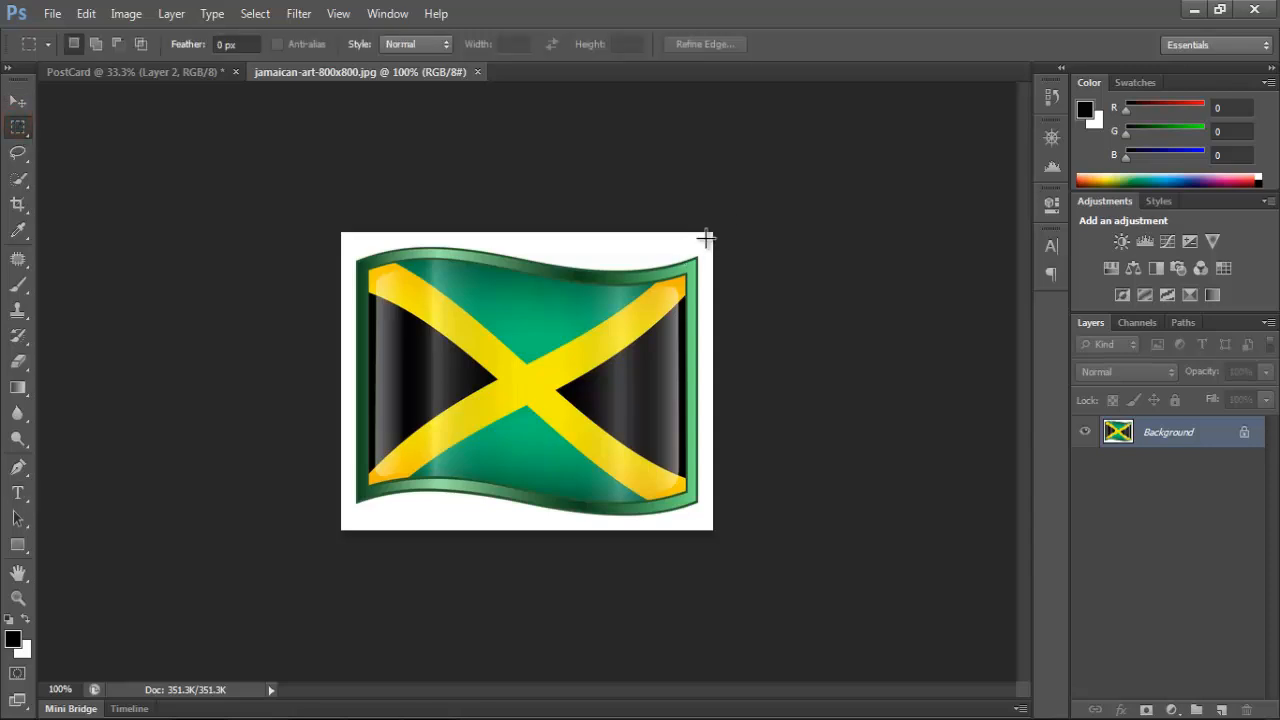
{"action": "left_click_drag", "start_coordinate": [714, 226], "coordinate": [306, 574]}
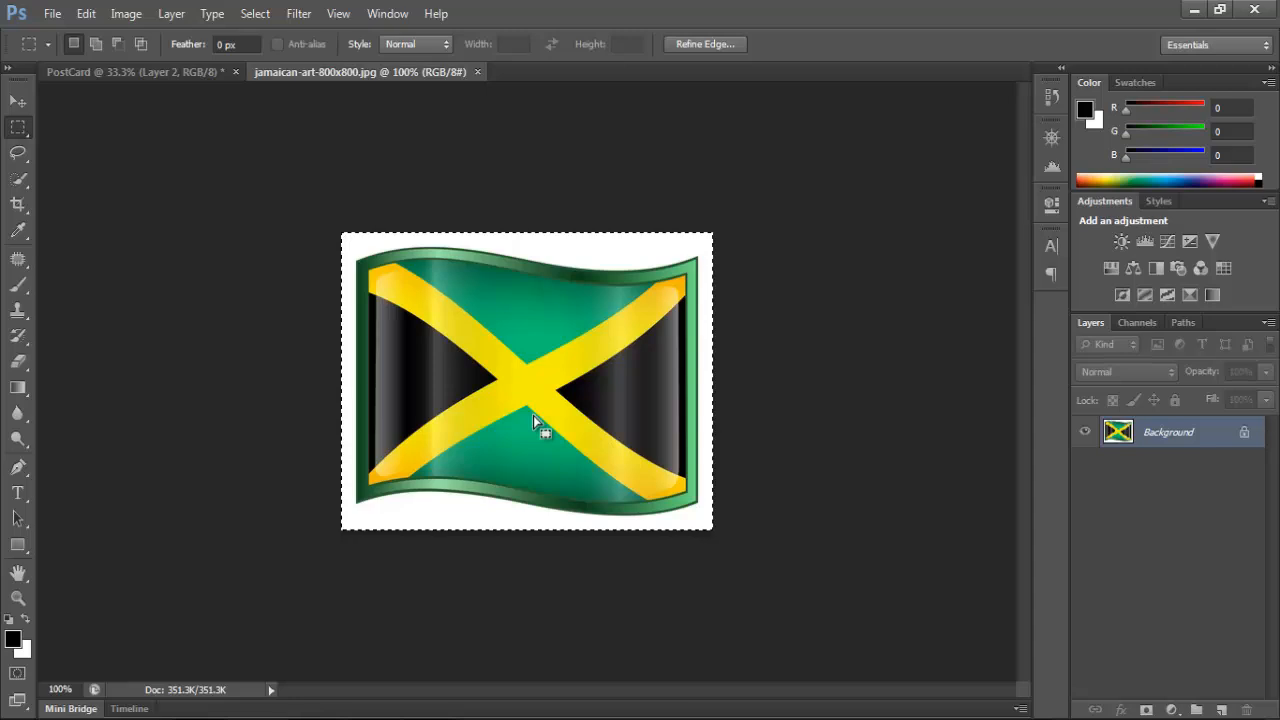
{"action": "left_click", "coordinate": [726, 378]}
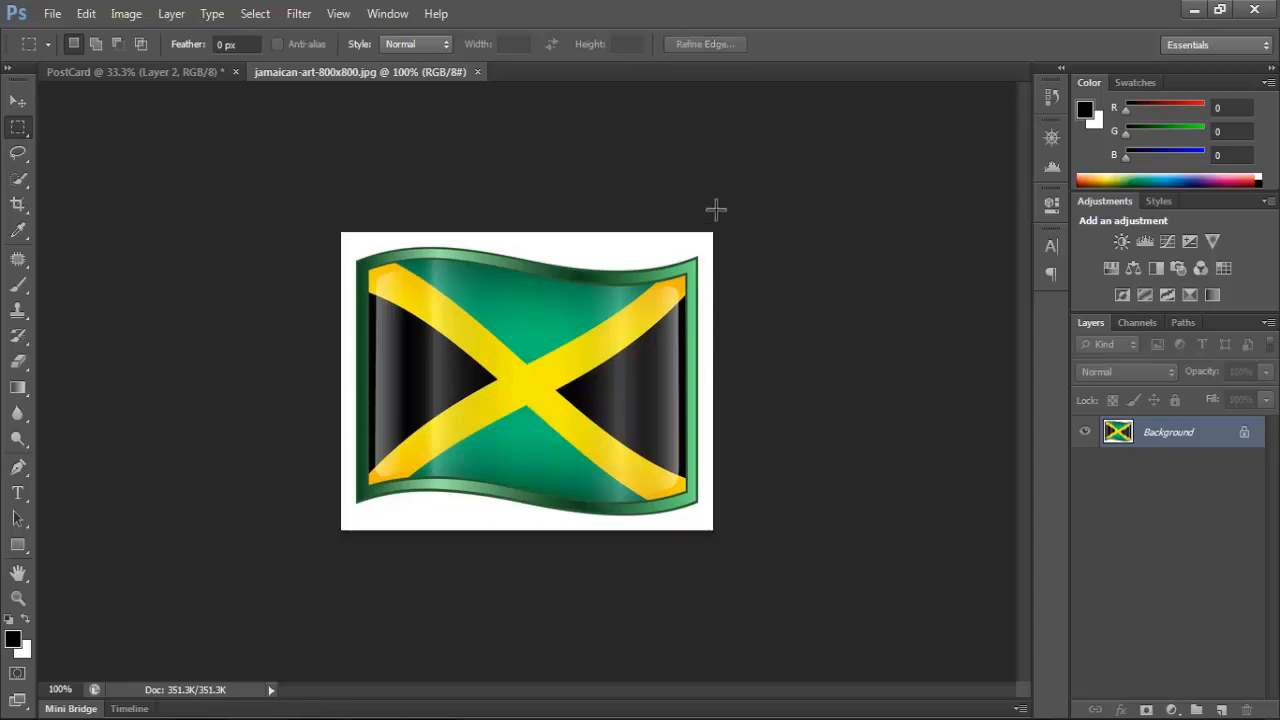
{"action": "left_click_drag", "start_coordinate": [718, 228], "coordinate": [249, 612]}
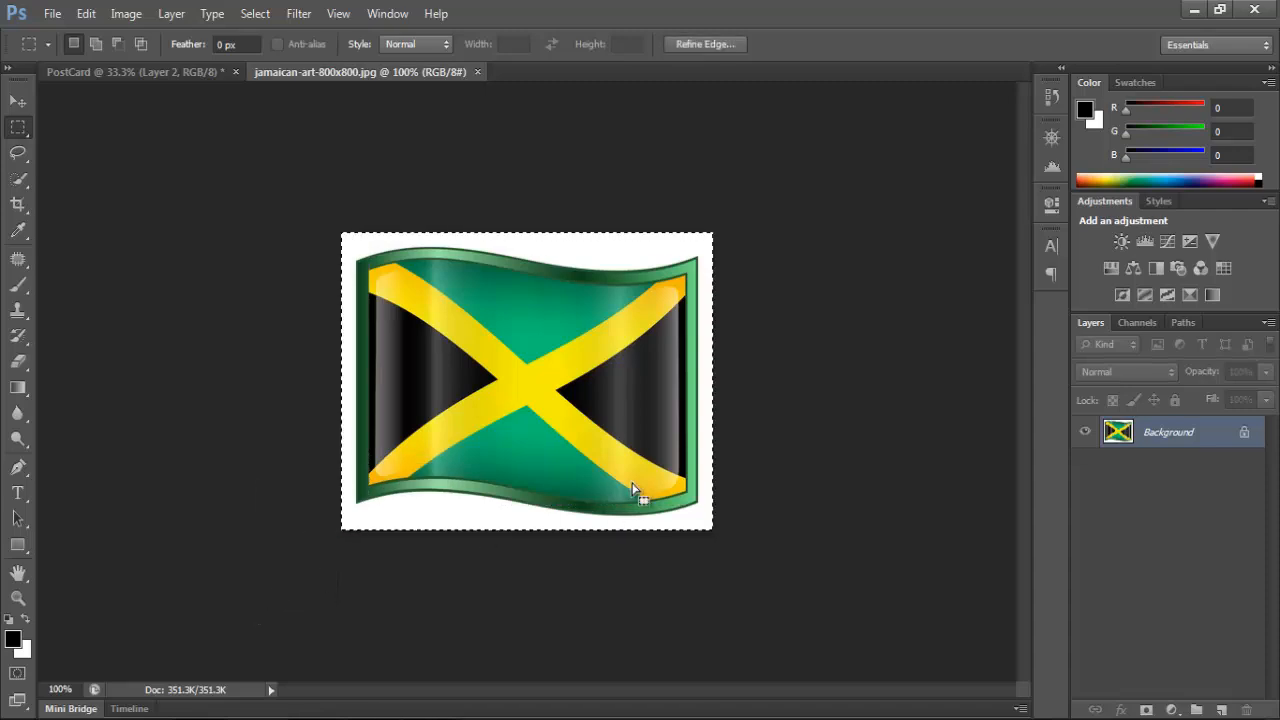
{"action": "left_click", "coordinate": [808, 430]}
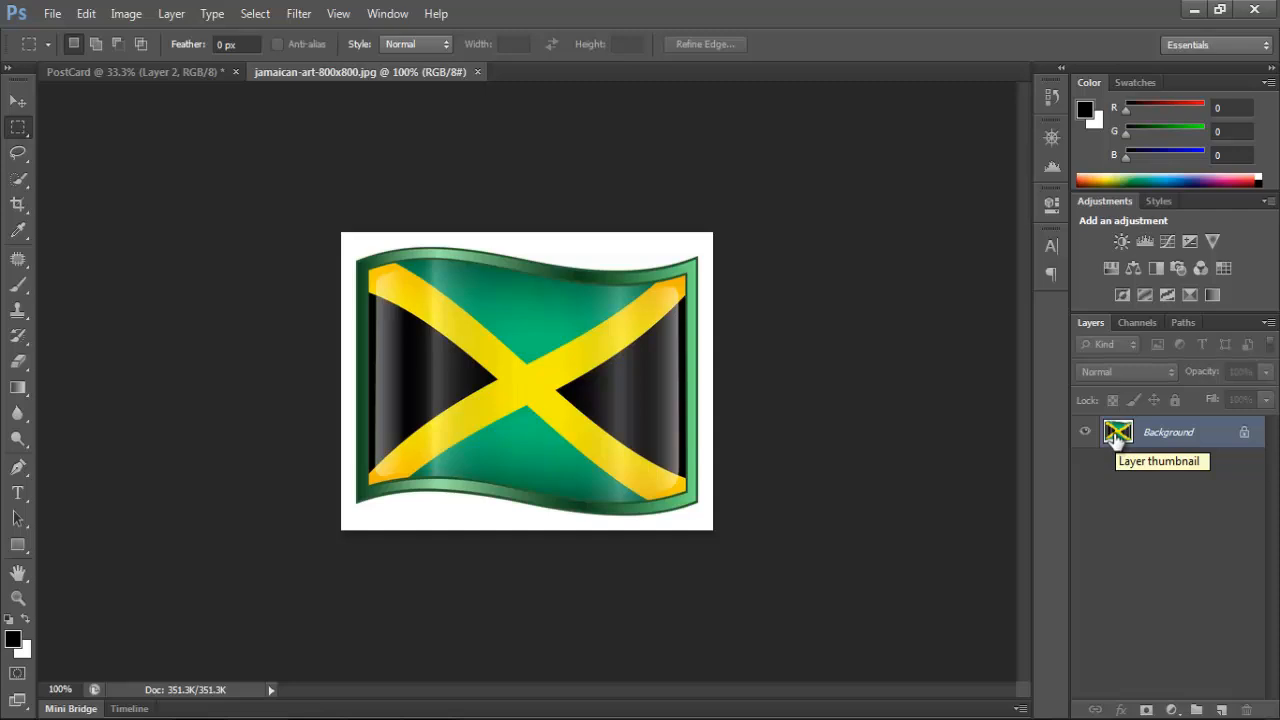
Step: Duplicate the flag image's Background layer and hide the original
{"action": "left_click_drag", "start_coordinate": [1183, 432], "coordinate": [1221, 709]}
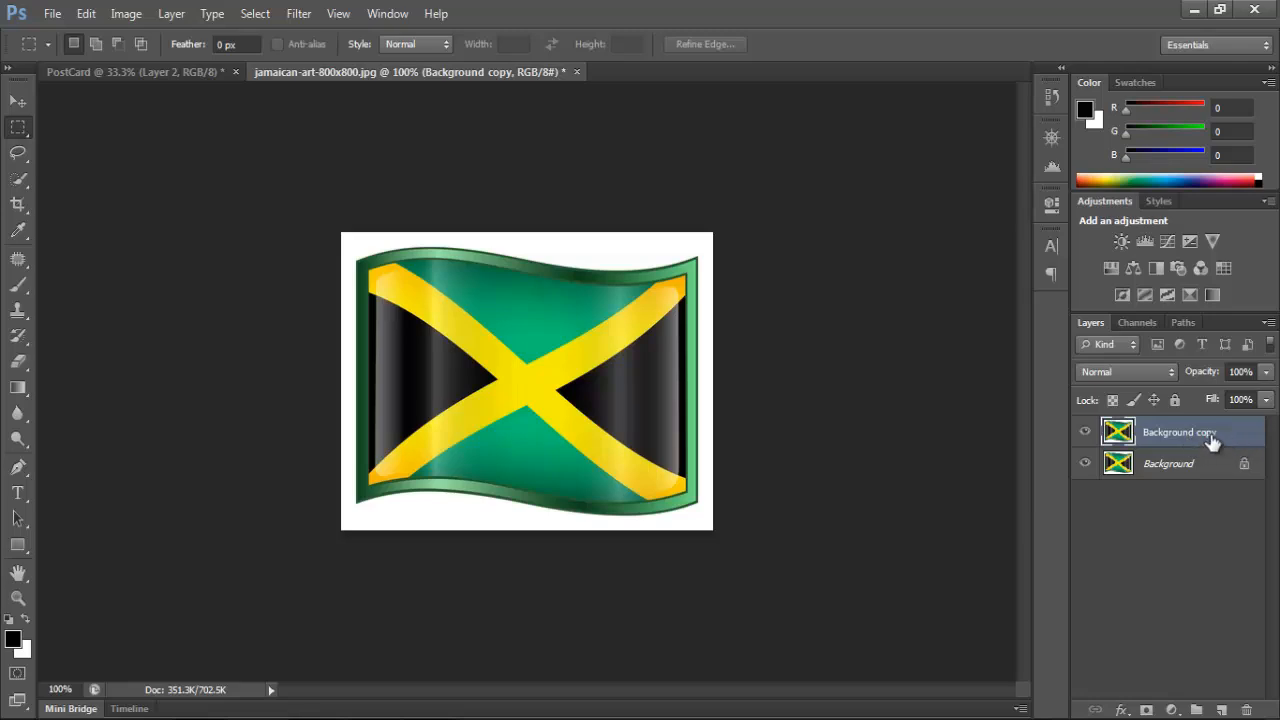
{"action": "left_click", "coordinate": [1086, 464]}
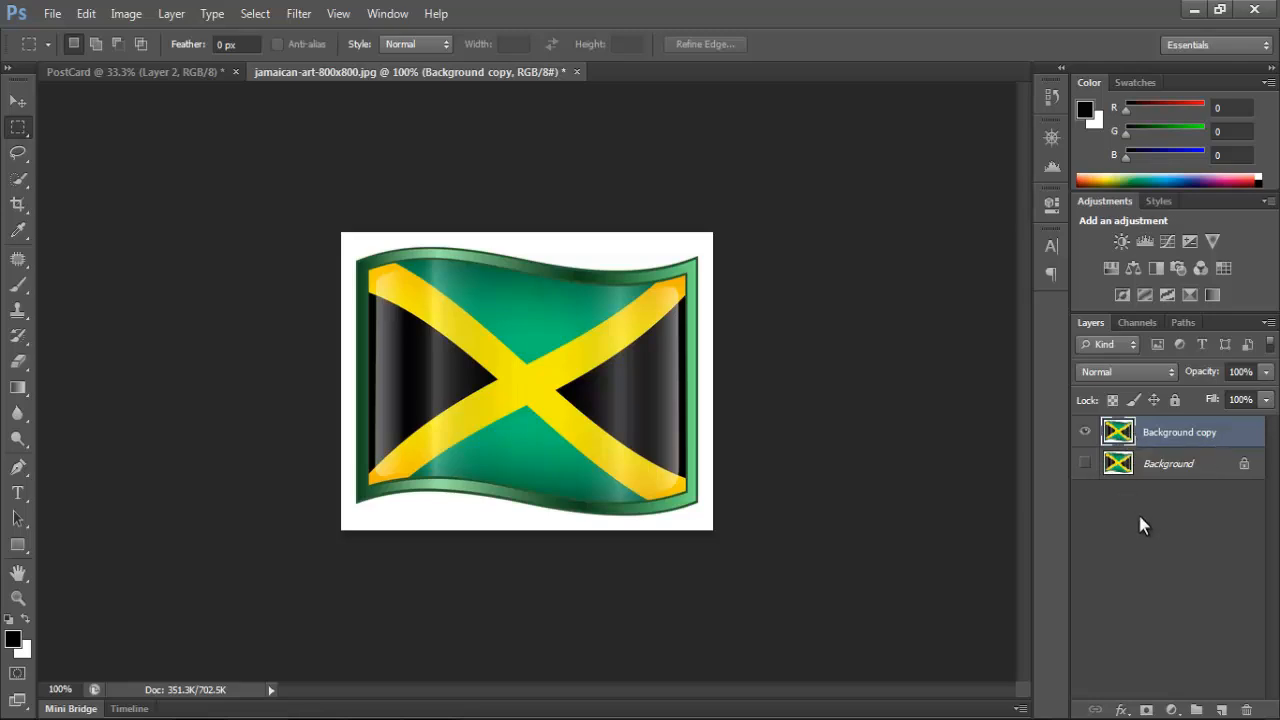
Step: Load the outline of the Background copy layer as a selection around the flag image
{"action": "left_click", "coordinate": [1118, 435], "text": "ctrl"}
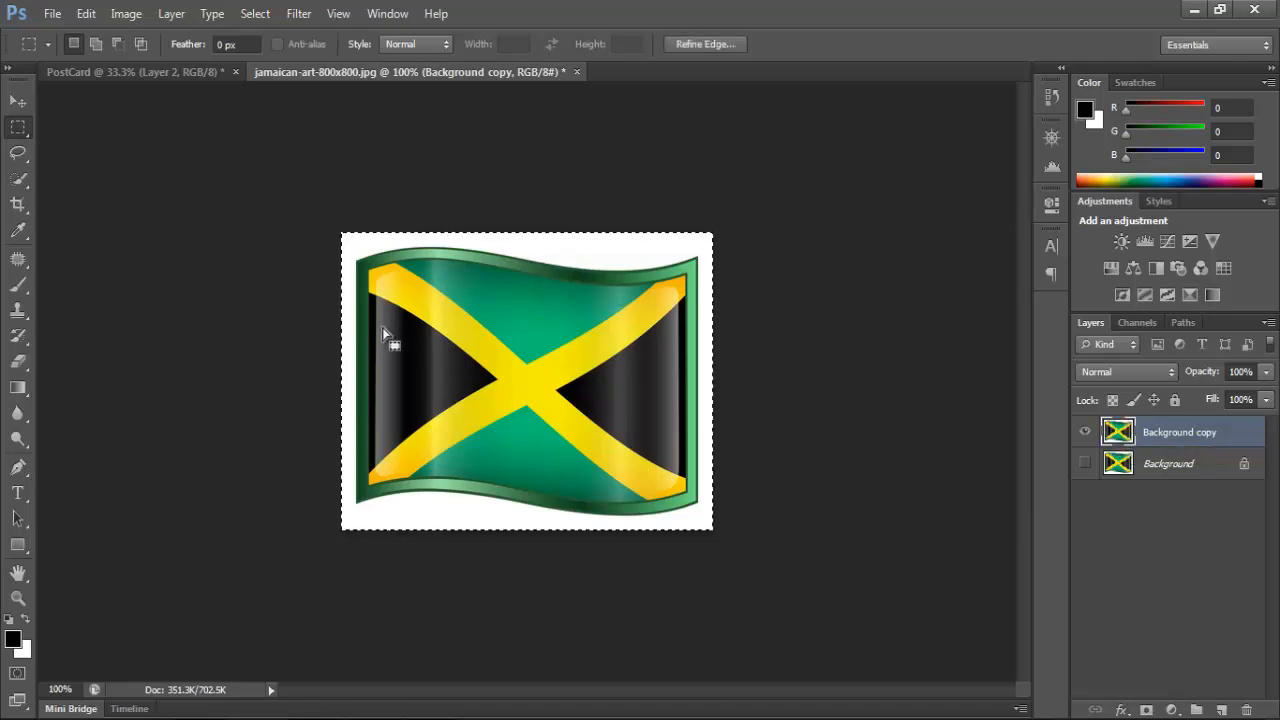
{"action": "left_click", "coordinate": [796, 310]}
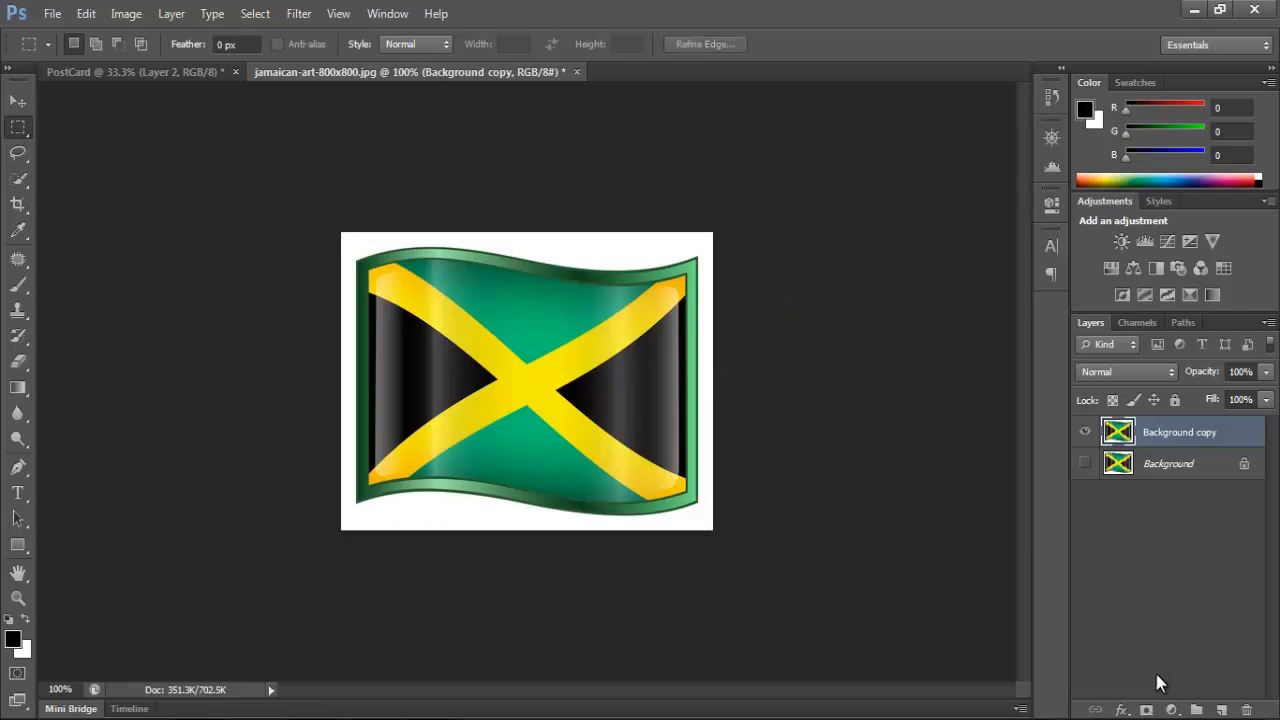
{"action": "left_click_drag", "start_coordinate": [1118, 432], "coordinate": [1121, 437]}
{"action": "left_click", "coordinate": [1120, 437], "text": "ctrl"}
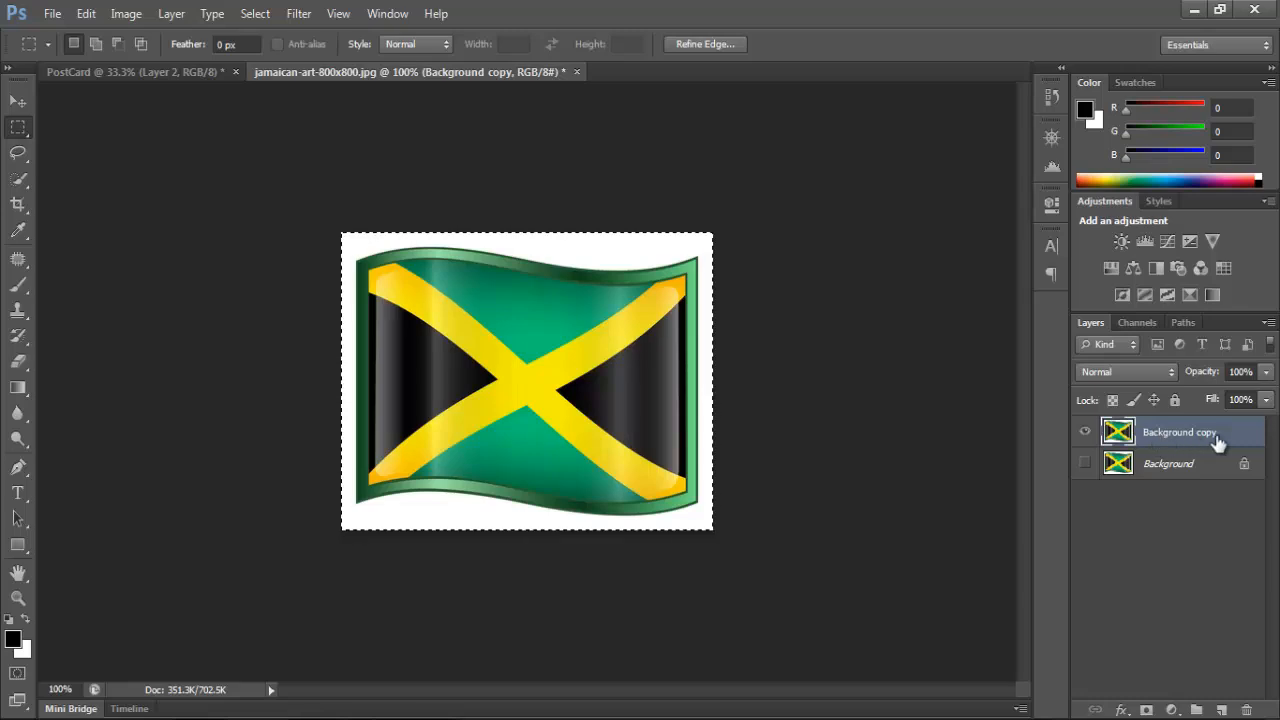
{"action": "left_click", "coordinate": [1175, 511]}
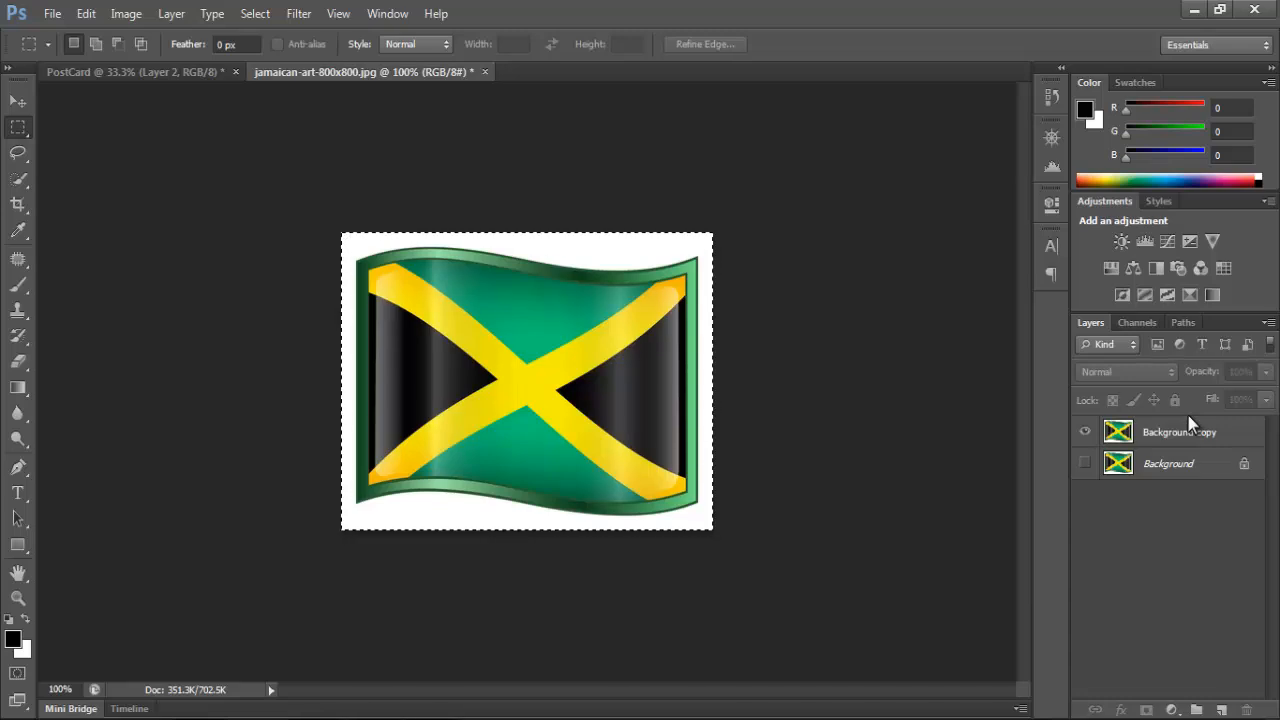
{"action": "left_click", "coordinate": [1169, 440]}
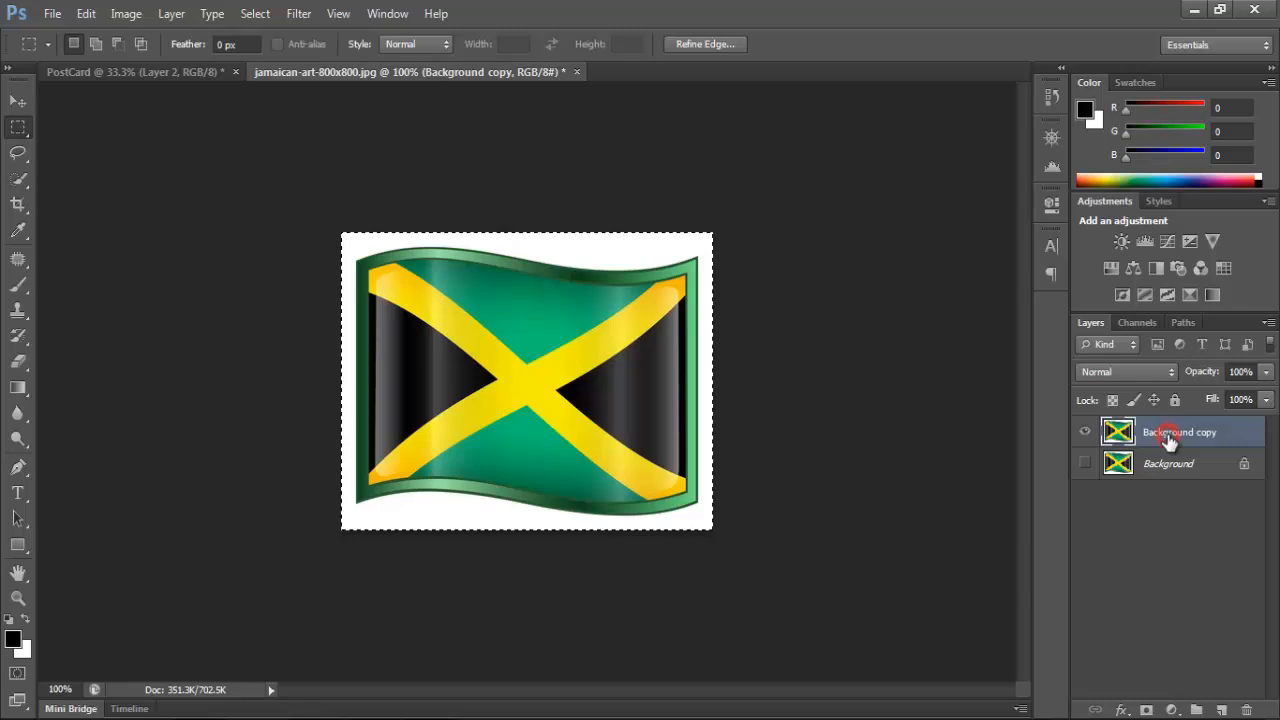
{"action": "double_click", "coordinate": [1169, 434]}
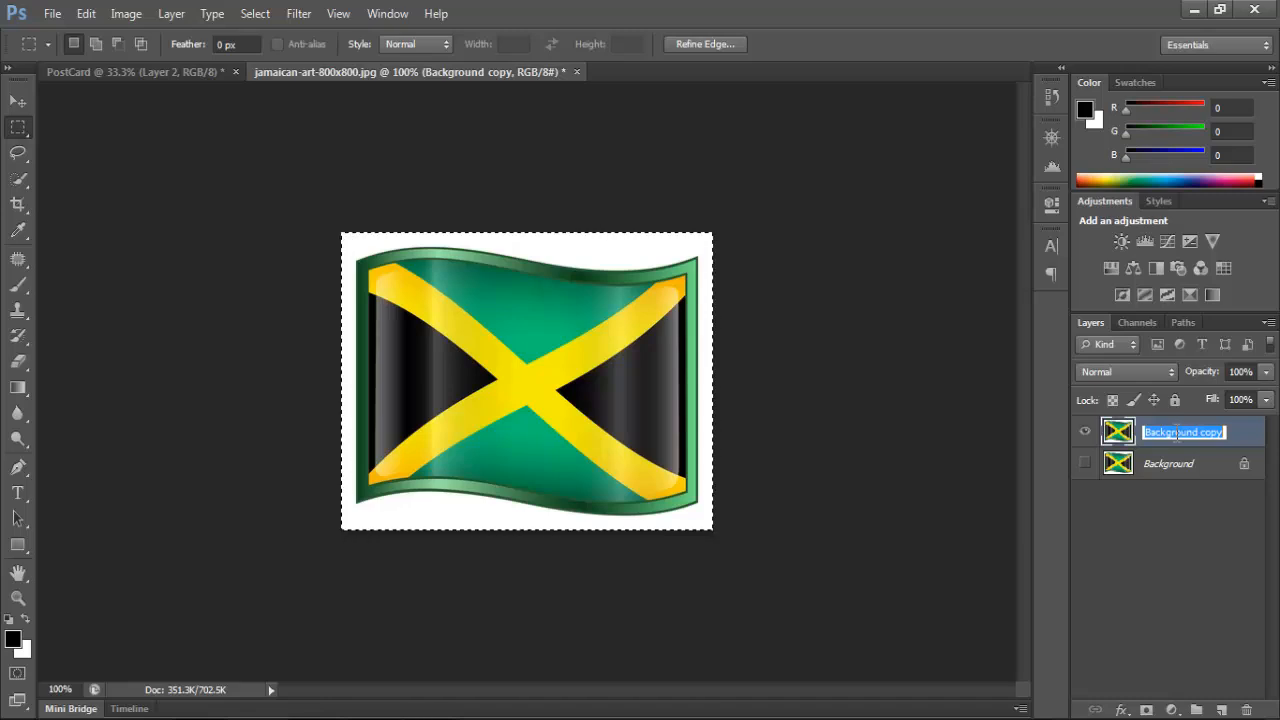
{"action": "left_click", "coordinate": [1126, 521]}
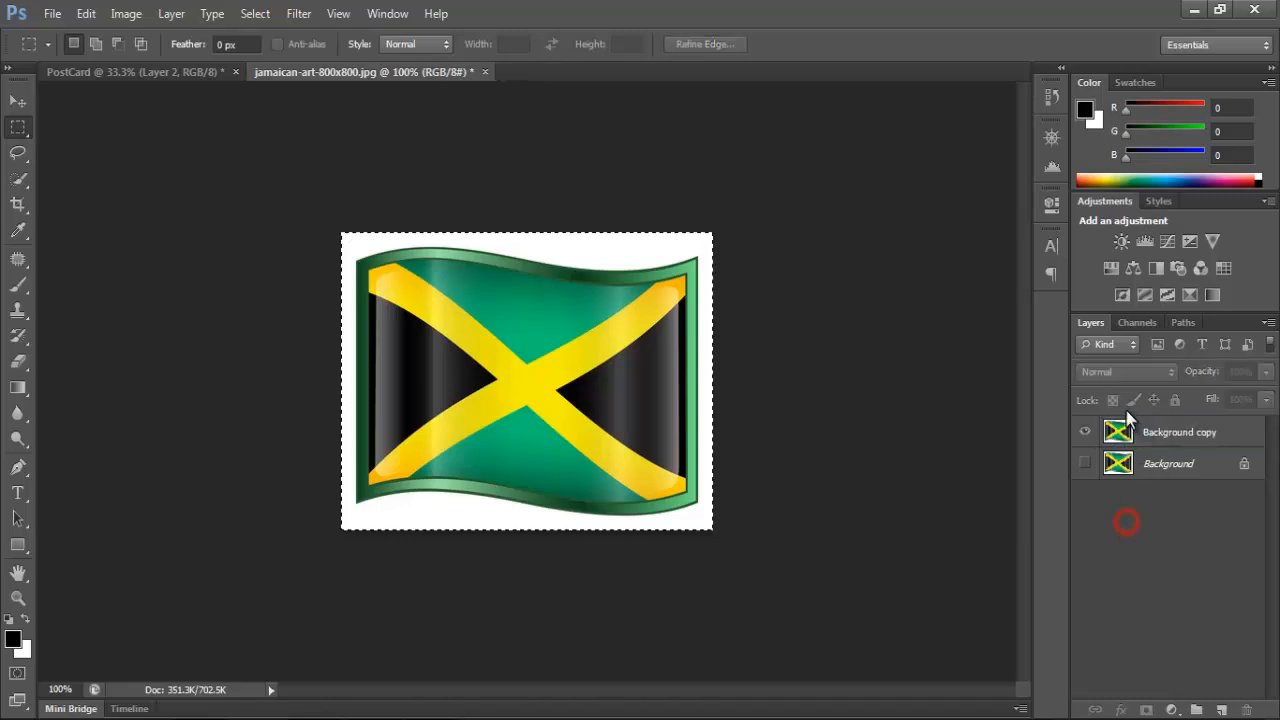
{"action": "left_click", "coordinate": [1164, 558]}
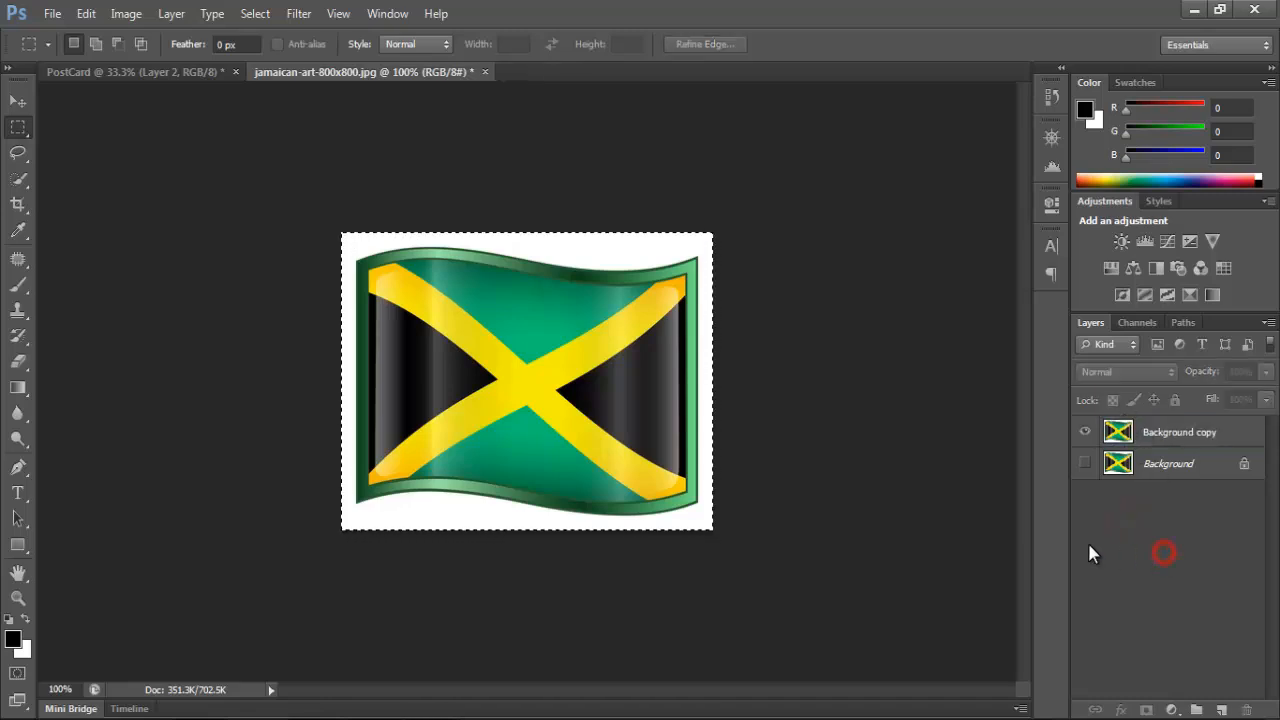
{"action": "left_click", "coordinate": [682, 578]}
{"action": "left_click_drag", "start_coordinate": [1116, 433], "coordinate": [1117, 438]}
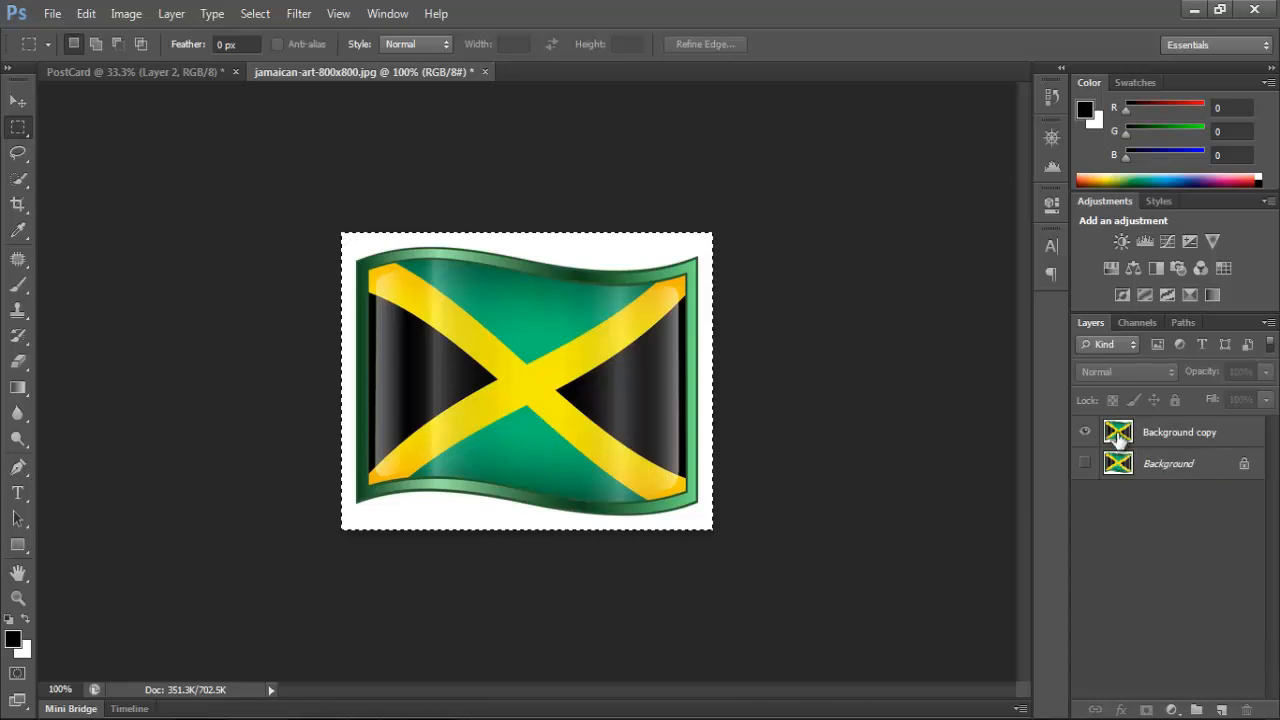
{"action": "left_click_drag", "start_coordinate": [1117, 438], "coordinate": [1119, 441]}
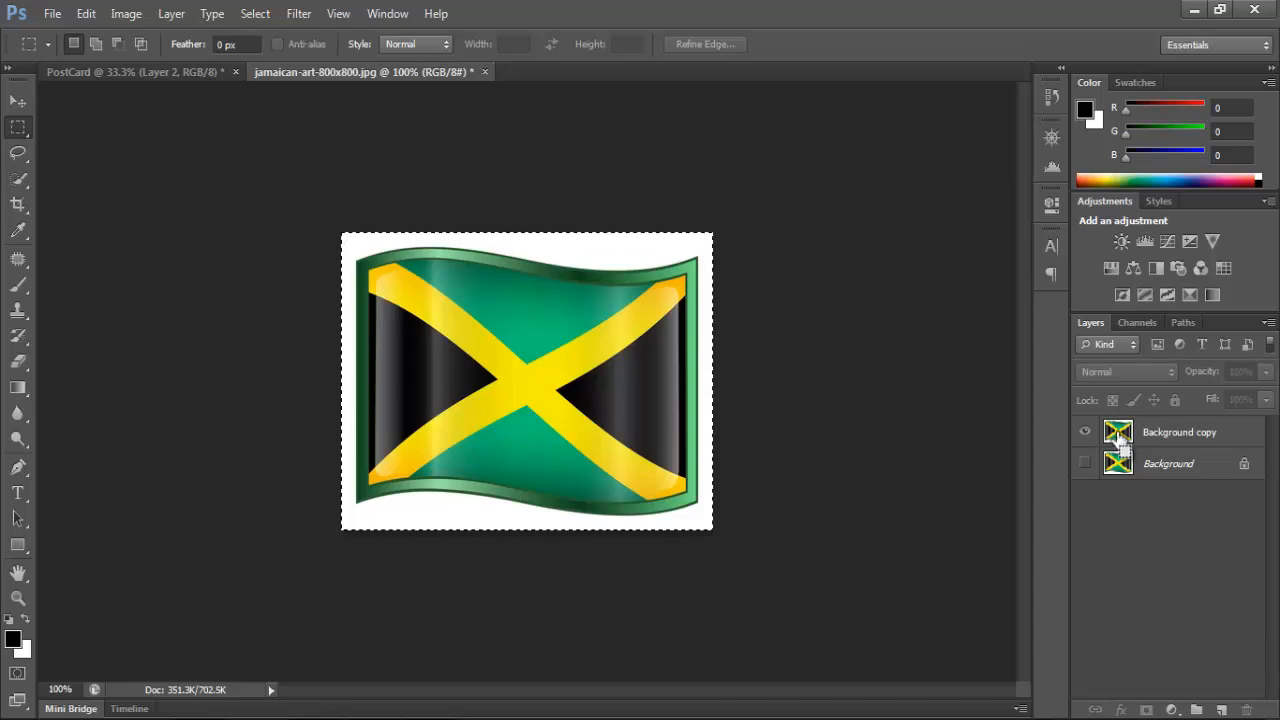
{"action": "left_click_drag", "start_coordinate": [1119, 440], "coordinate": [1117, 587]}
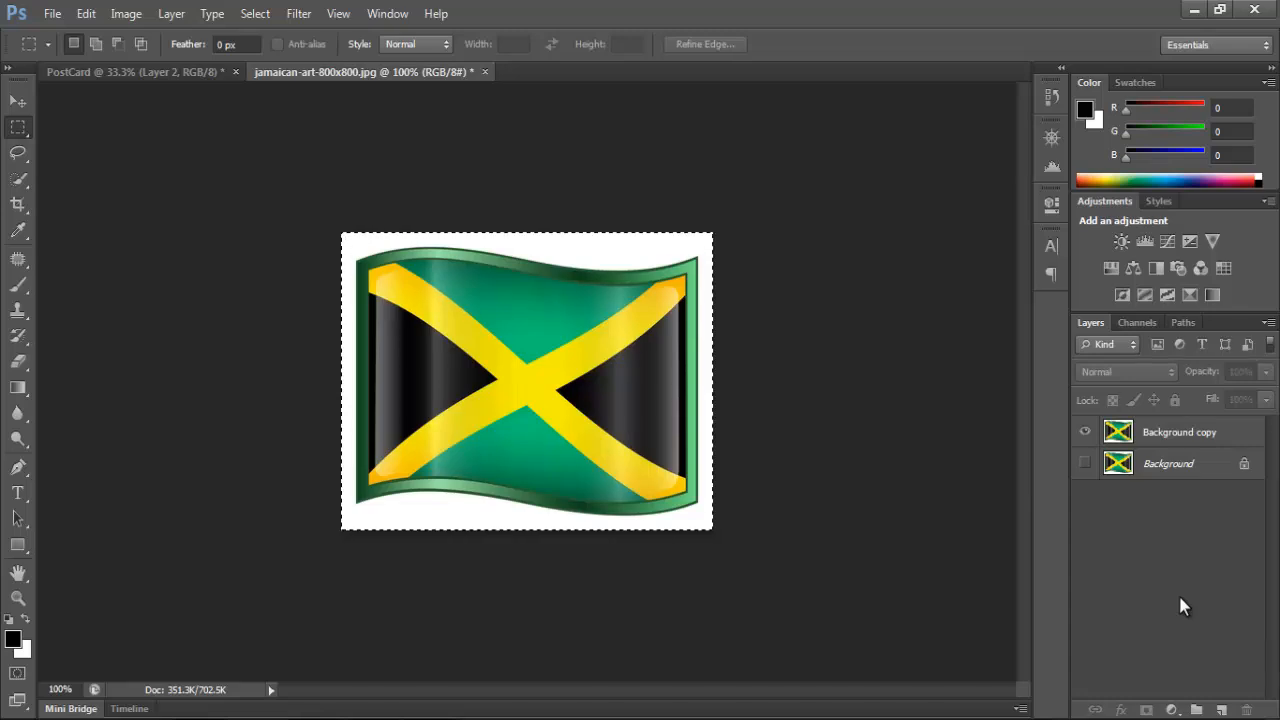
Step: Copy the selected Background copy content to a new layer, and delete that new layer again
{"action": "left_click", "coordinate": [1122, 432]}
{"action": "right_click", "coordinate": [453, 448]}
{"action": "left_click", "coordinate": [824, 535]}
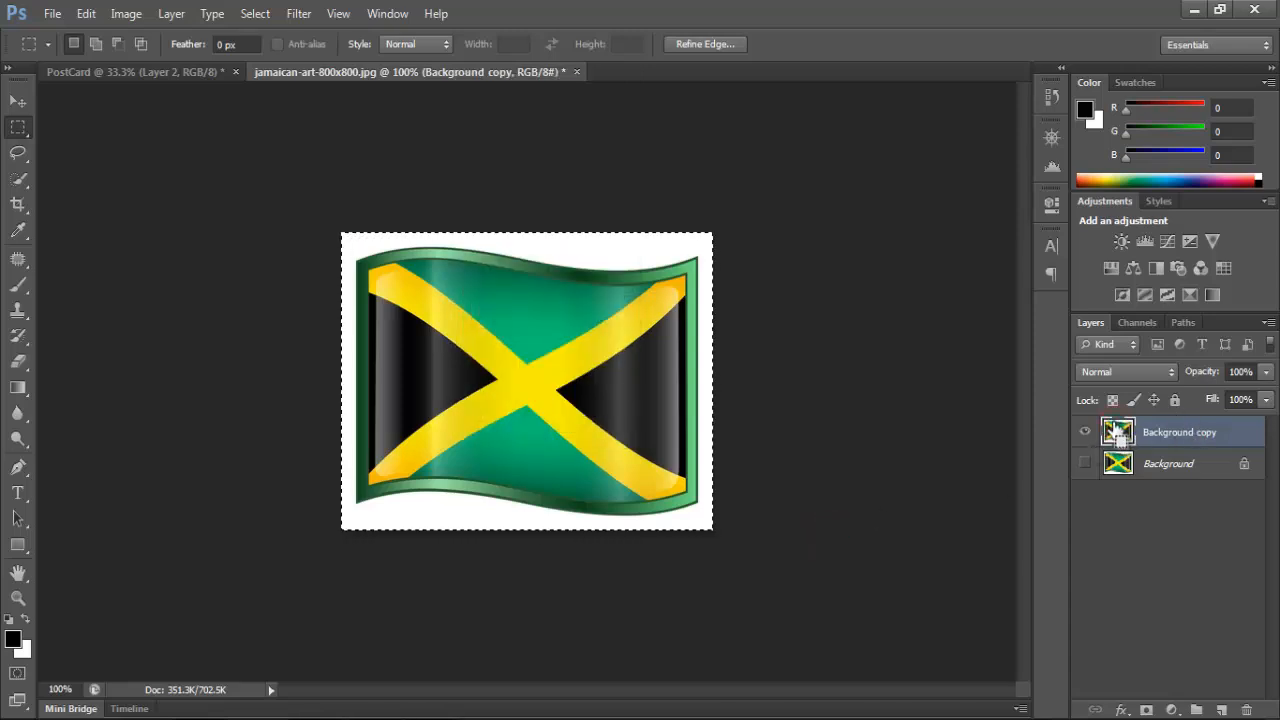
{"action": "key", "text": "ctrl+j"}
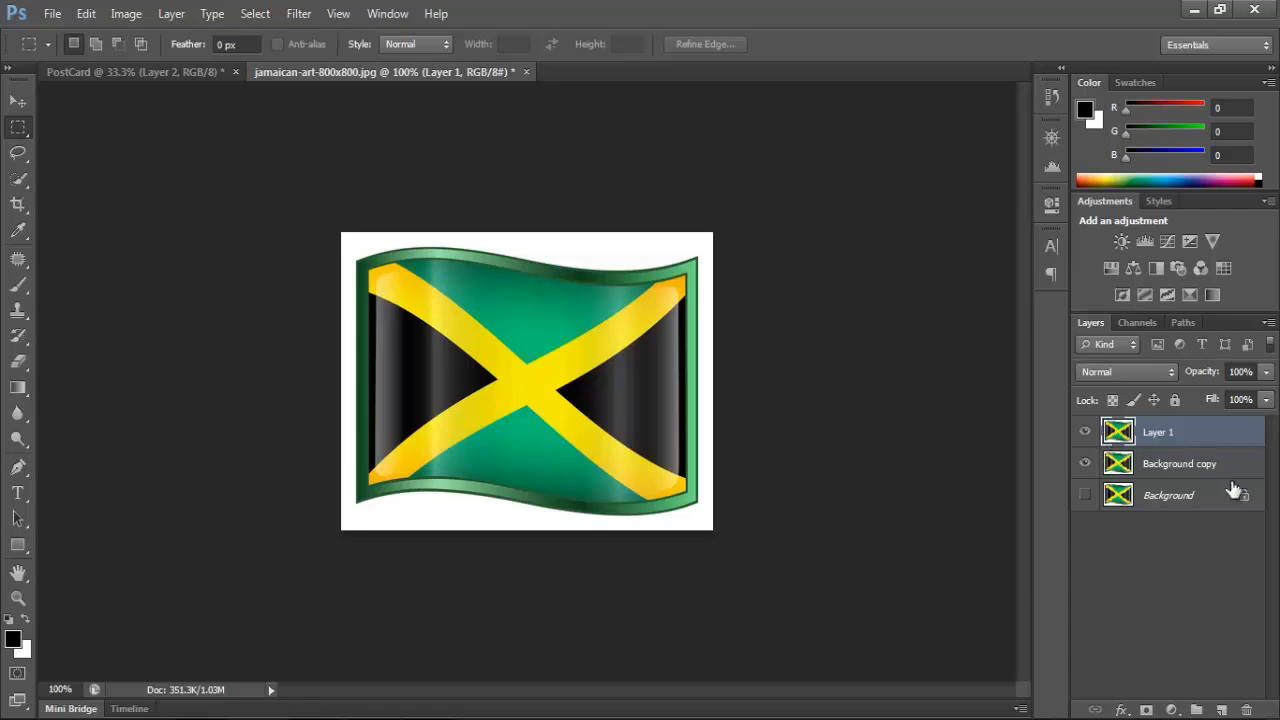
{"action": "left_click", "coordinate": [1085, 432]}
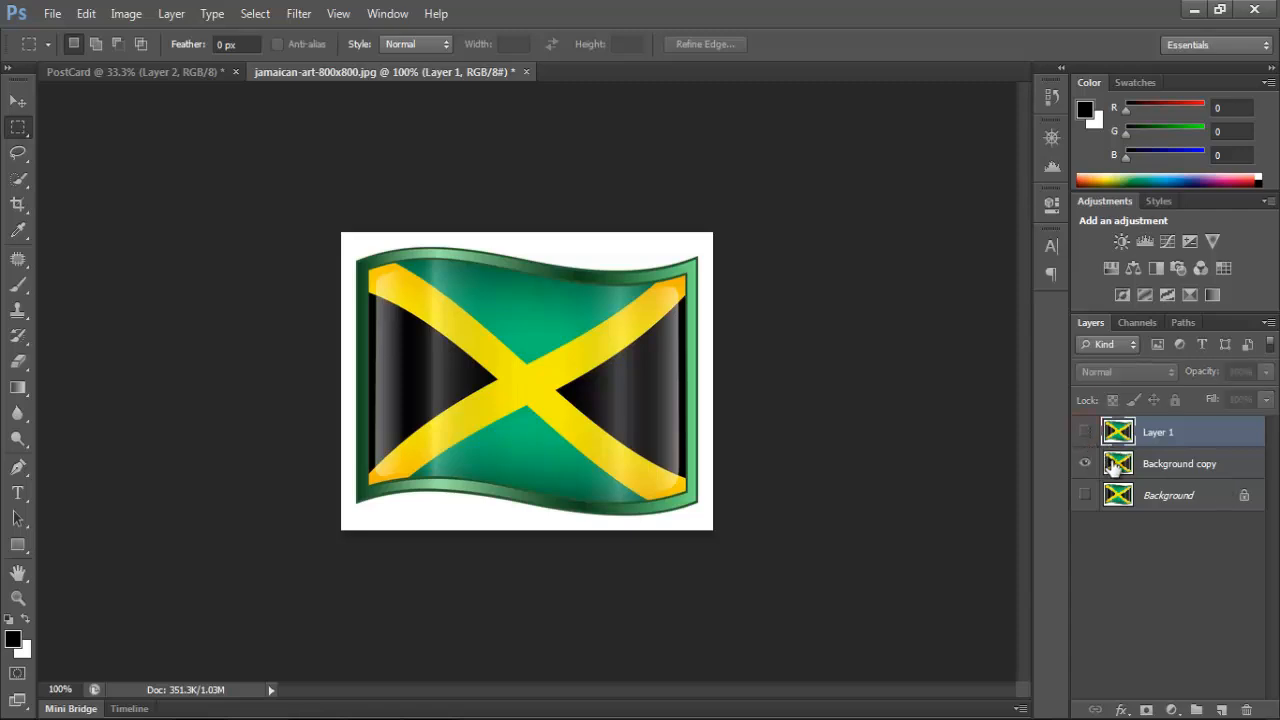
{"action": "left_click", "coordinate": [1128, 437]}
{"action": "left_click_drag", "start_coordinate": [1128, 440], "coordinate": [1246, 709]}
{"action": "left_click", "coordinate": [1110, 432]}
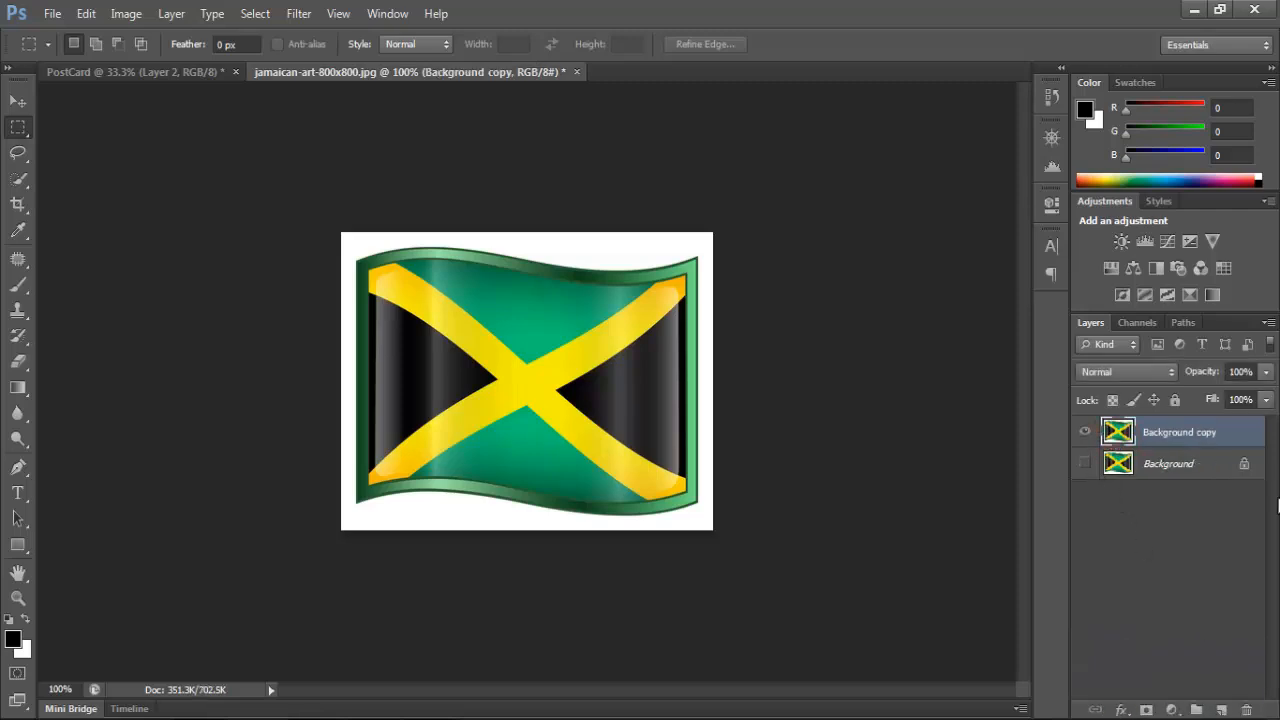
Step: Copy the flag onto a new layer in its document, and paste the flag into Layer 2 of the PostCard document
{"action": "key", "text": "ctrl+shift+alt+e"}
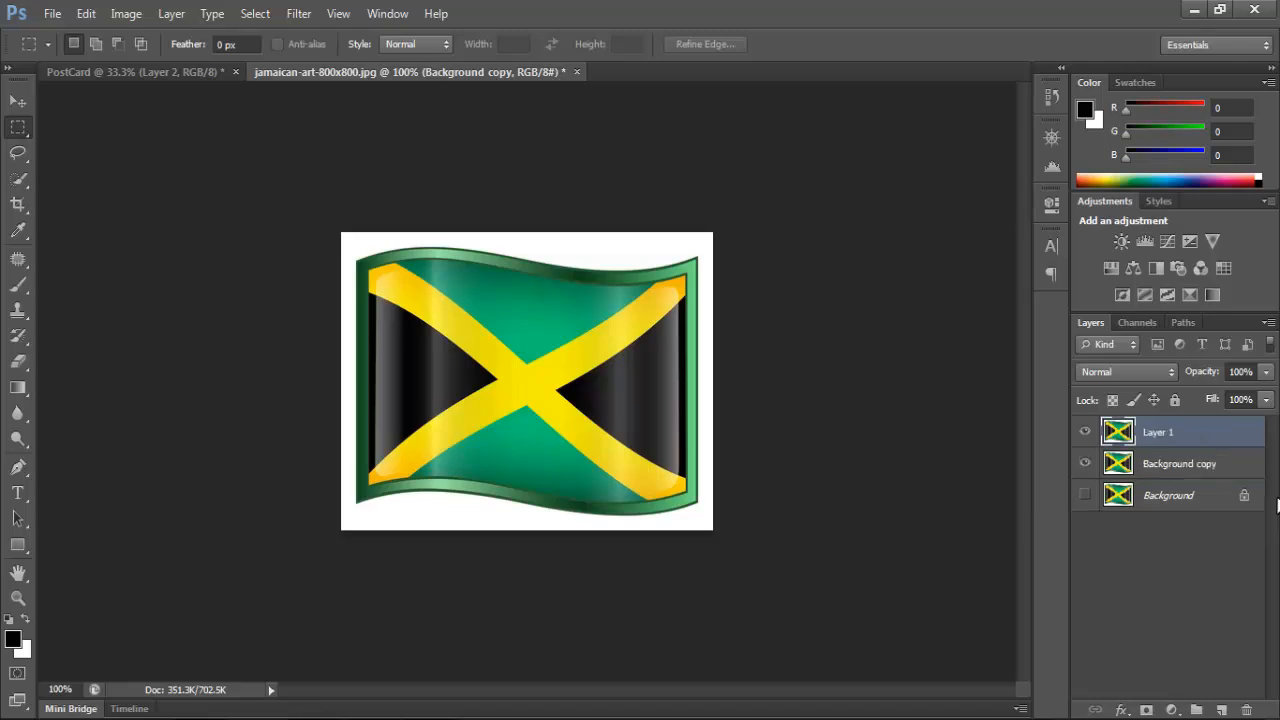
{"action": "left_click", "coordinate": [125, 78]}
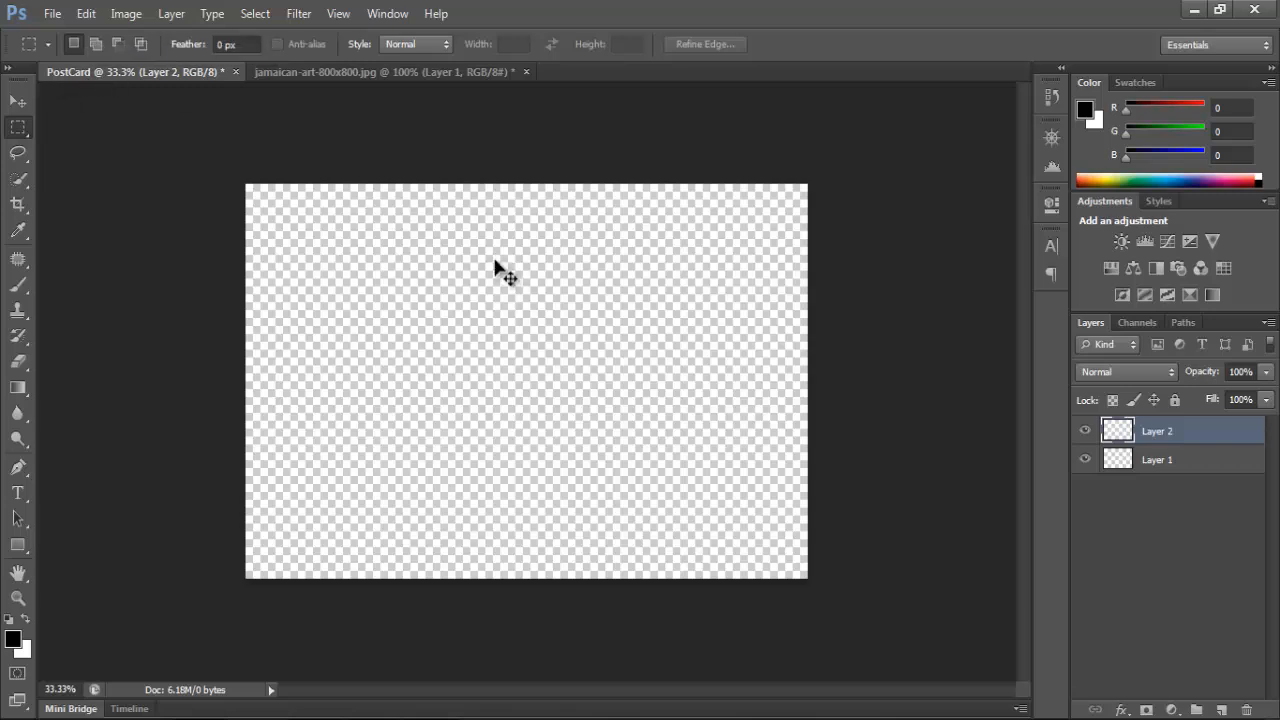
{"action": "key", "text": "ctrl+v"}
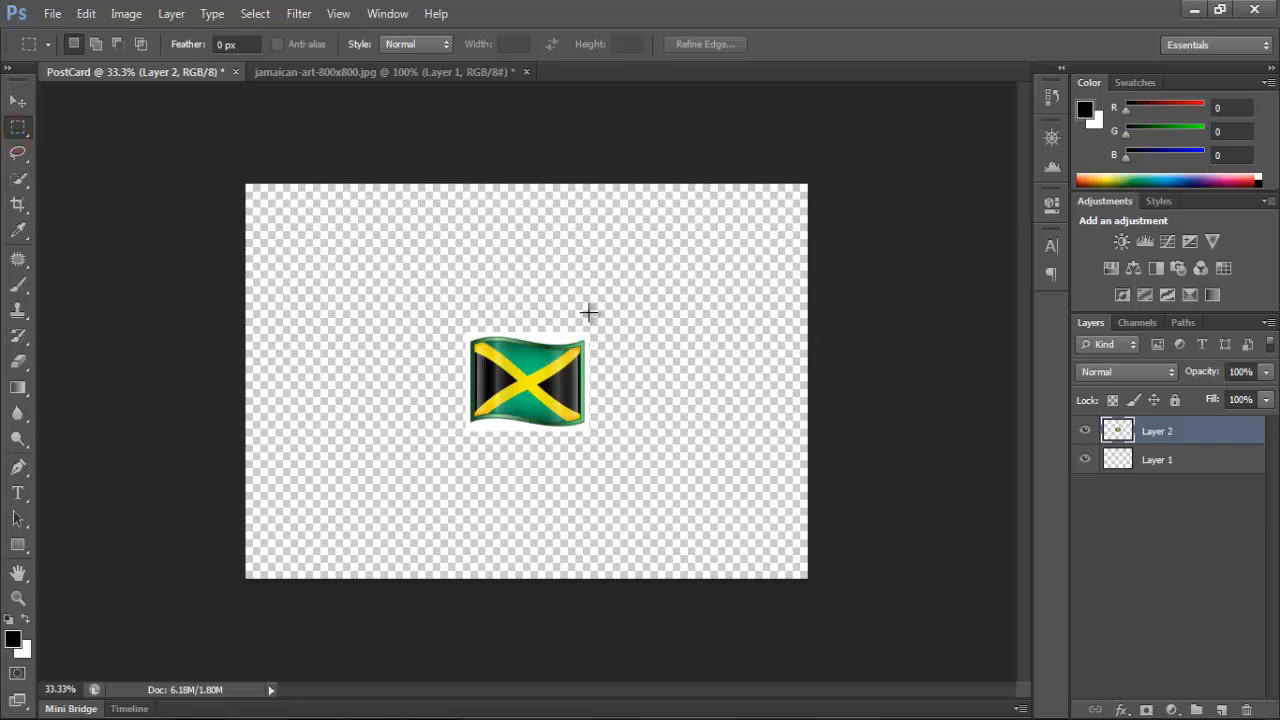
Step: Scale the flag on Layer 2 up to about 270% with Free Transform and move it towards the postcard's horizontal centre, leaving nothing selected
{"action": "left_click_drag", "start_coordinate": [610, 309], "coordinate": [430, 470]}
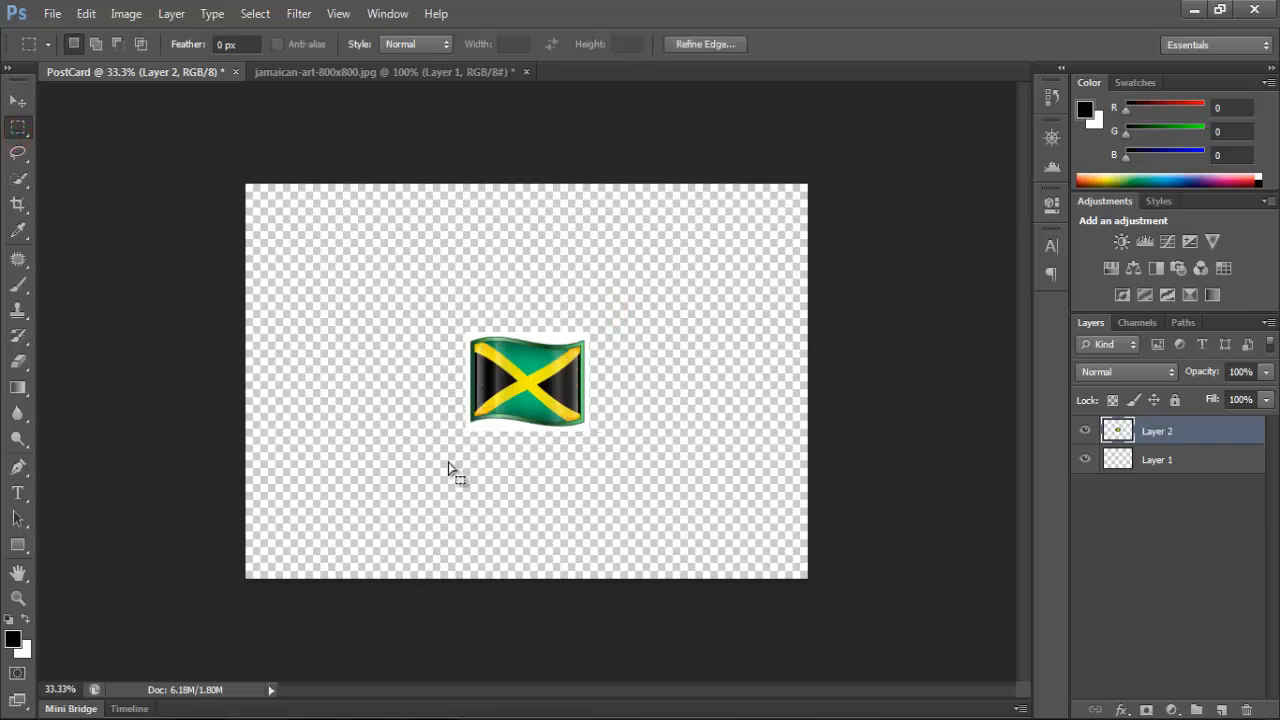
{"action": "right_click", "coordinate": [497, 385]}
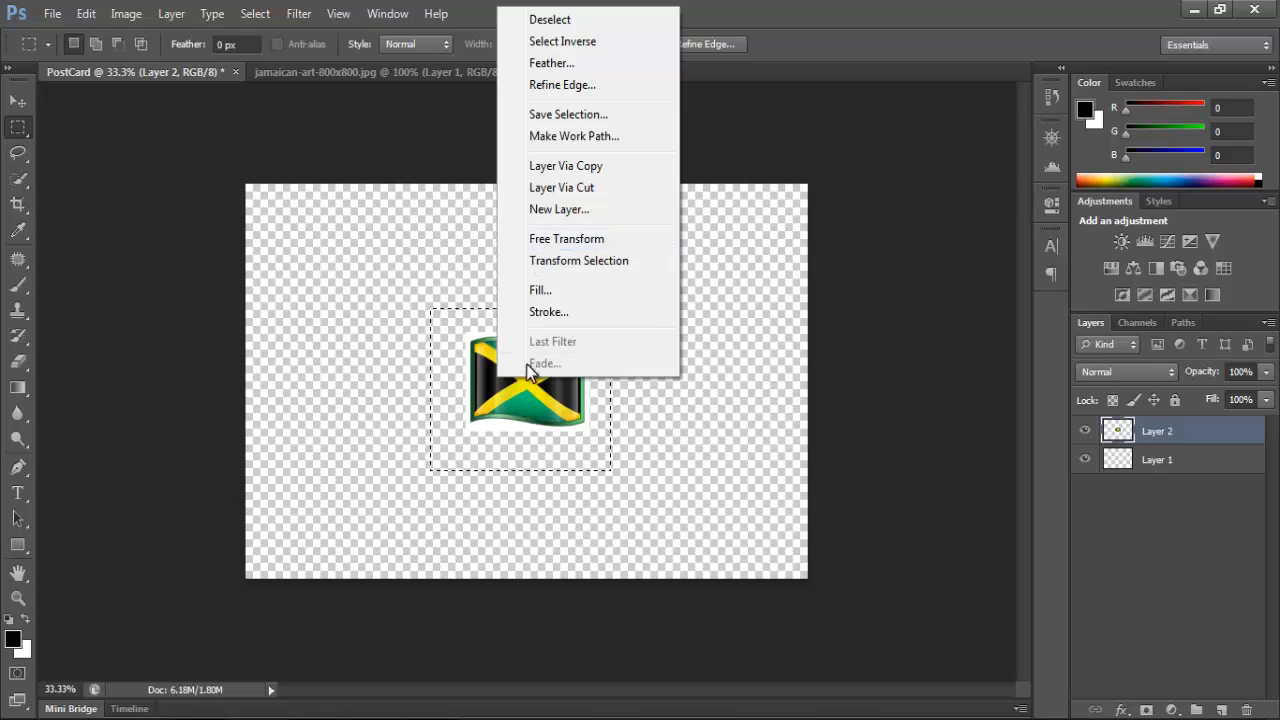
{"action": "left_click", "coordinate": [543, 240]}
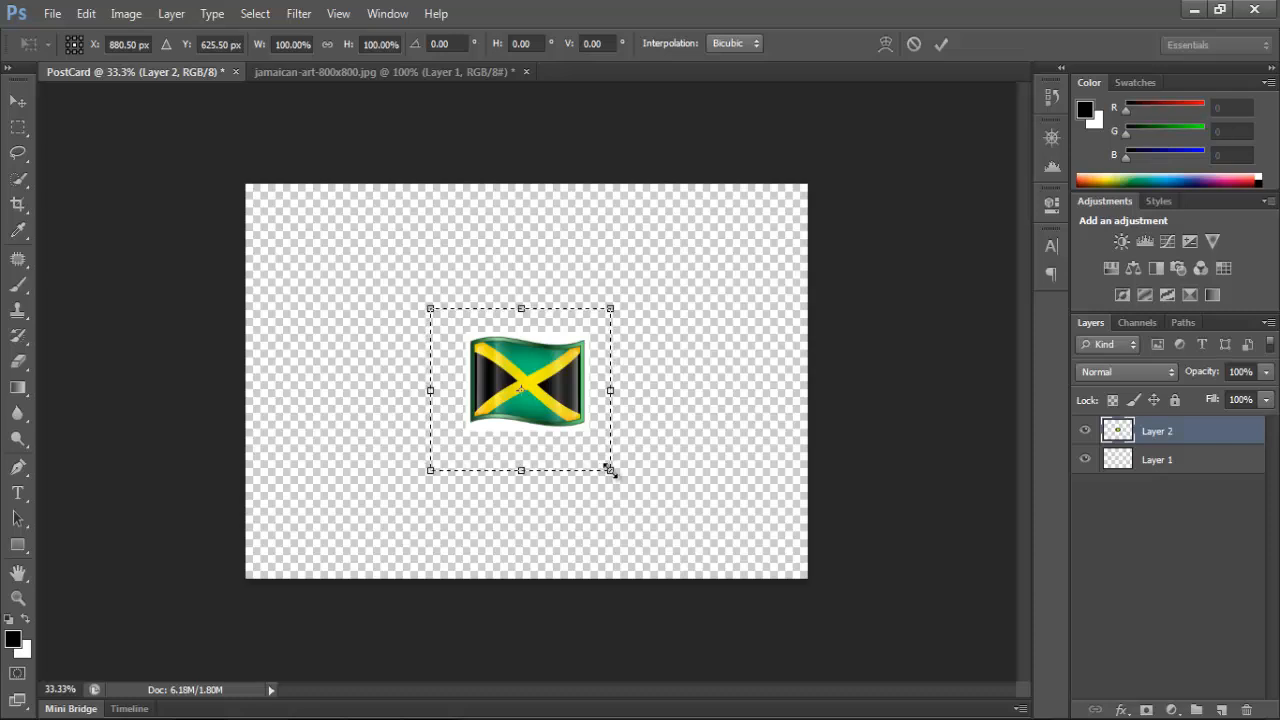
{"action": "left_click_drag", "start_coordinate": [610, 469], "coordinate": [801, 672]}
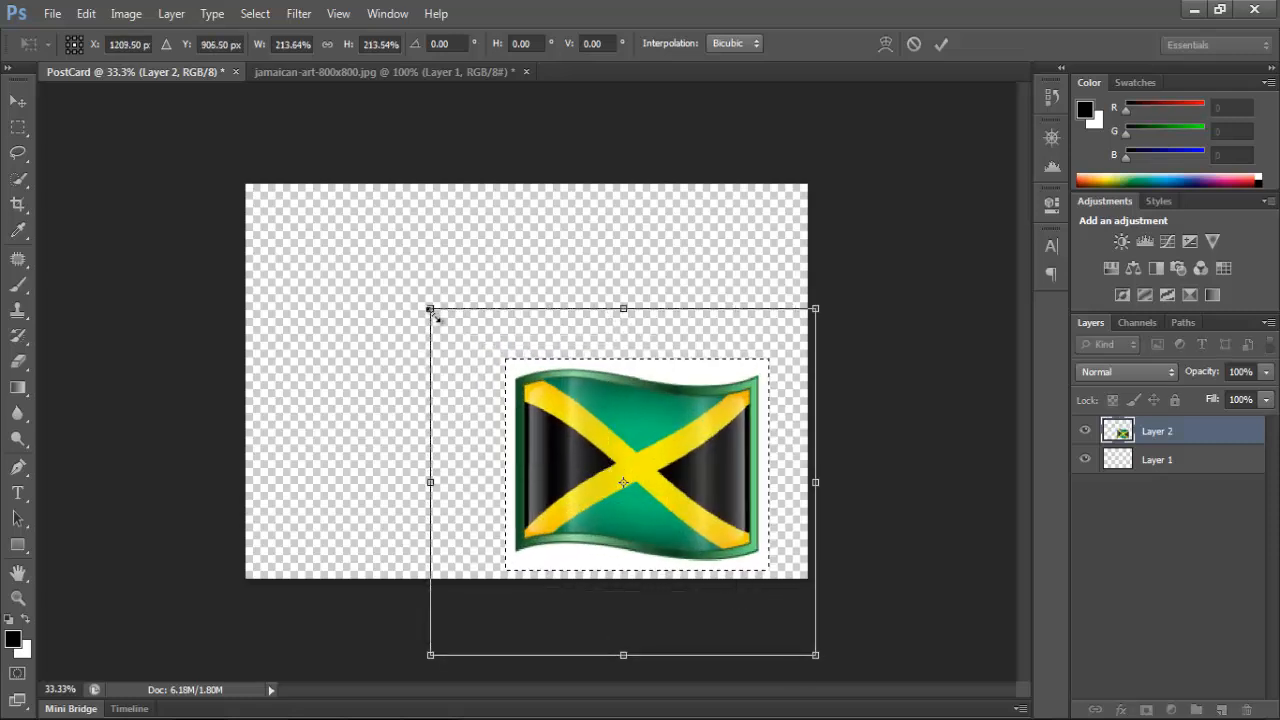
{"action": "left_click_drag", "start_coordinate": [430, 308], "coordinate": [313, 238]}
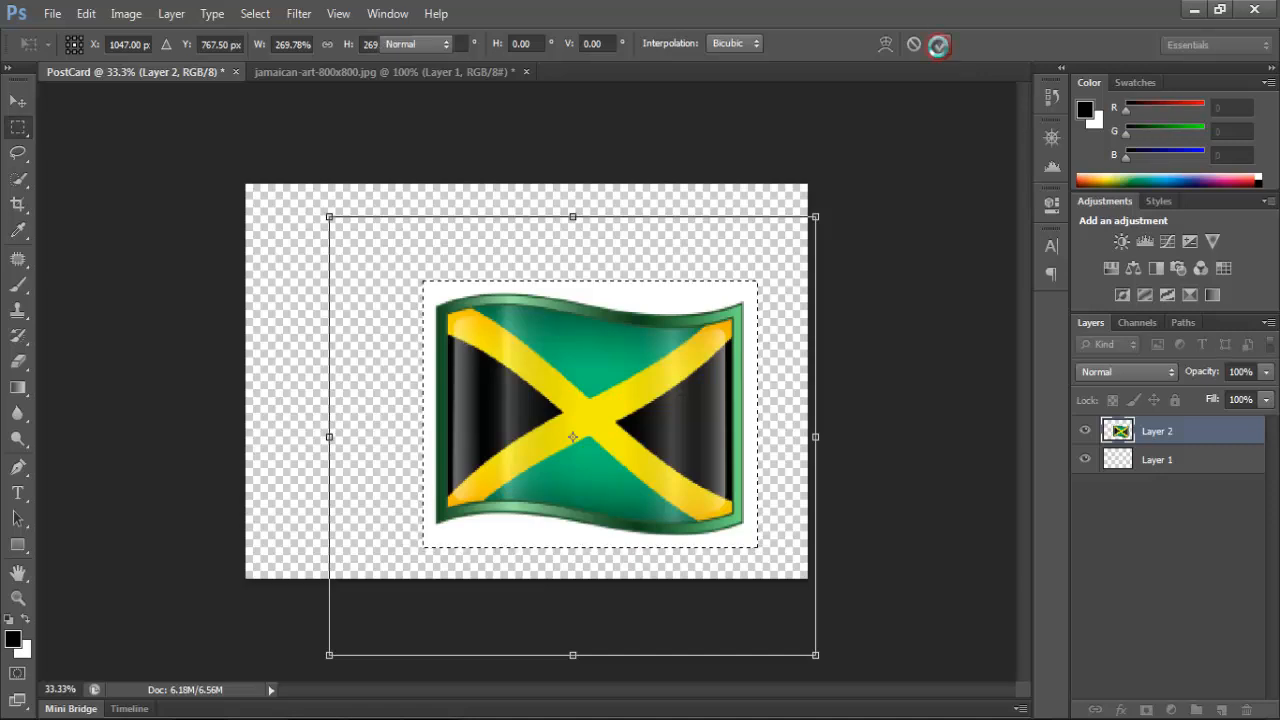
{"action": "left_click", "coordinate": [940, 45]}
{"action": "left_click_drag", "start_coordinate": [569, 457], "coordinate": [509, 460]}
{"action": "left_click", "coordinate": [713, 275]}
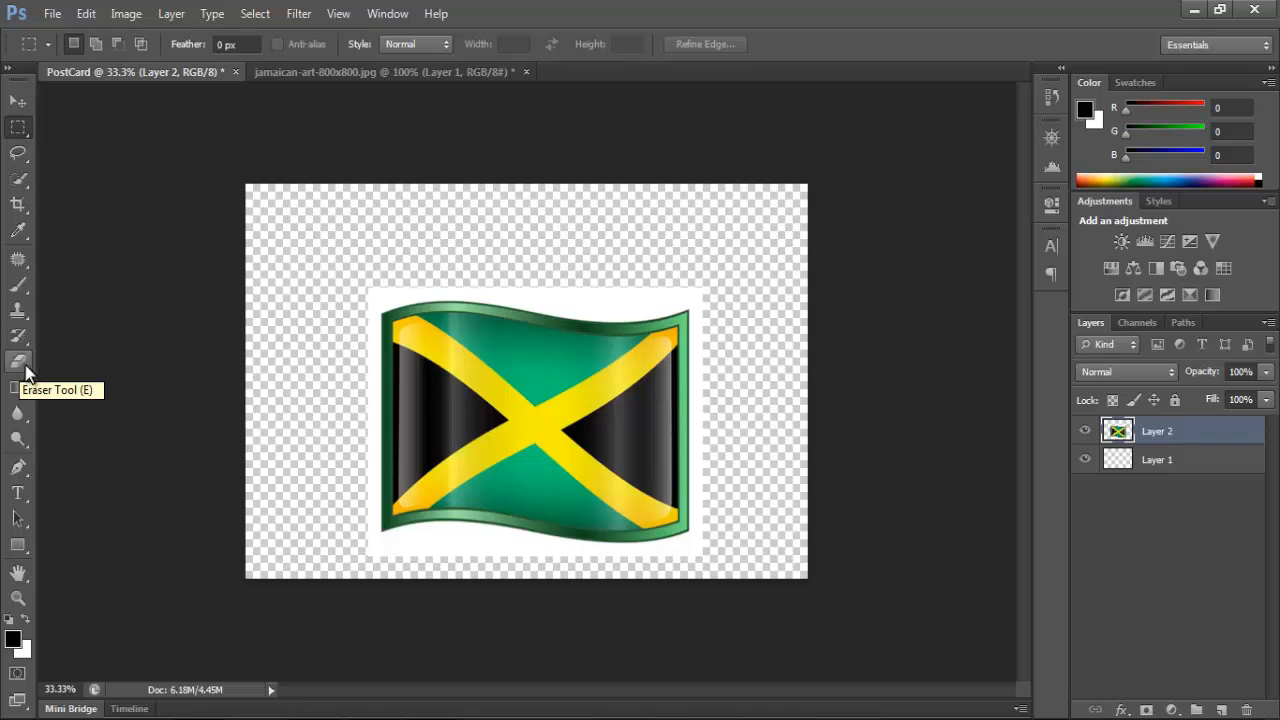
Step: Erase the white background around the flag on Layer 2 with the Magic Eraser at a tolerance of 15
{"action": "left_click", "coordinate": [25, 368]}
{"action": "right_click", "coordinate": [25, 365]}
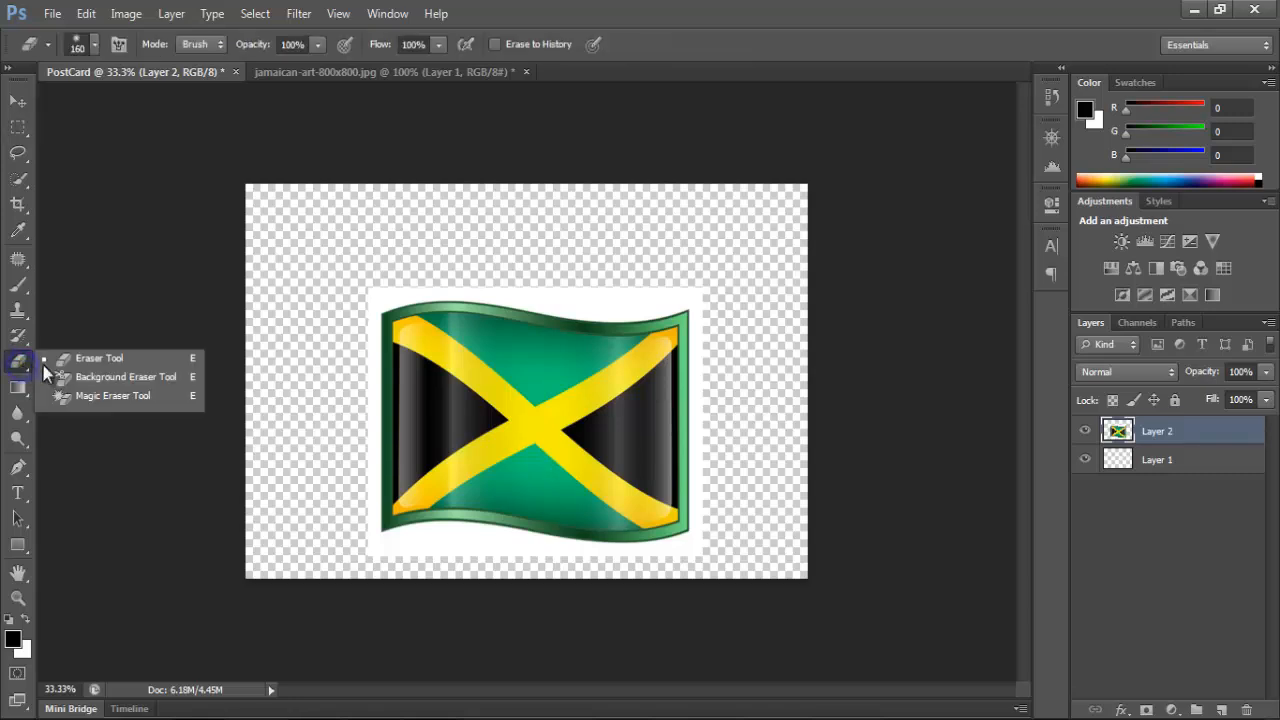
{"action": "left_click", "coordinate": [104, 396]}
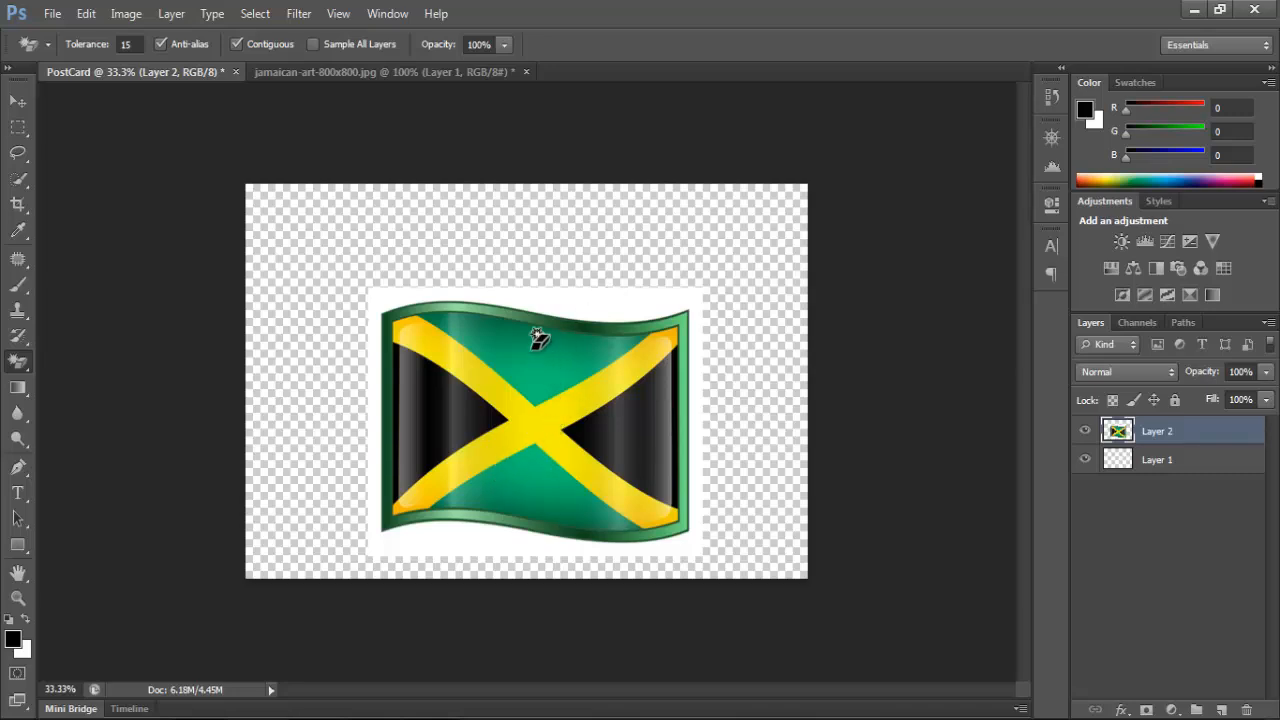
{"action": "left_click", "coordinate": [643, 298]}
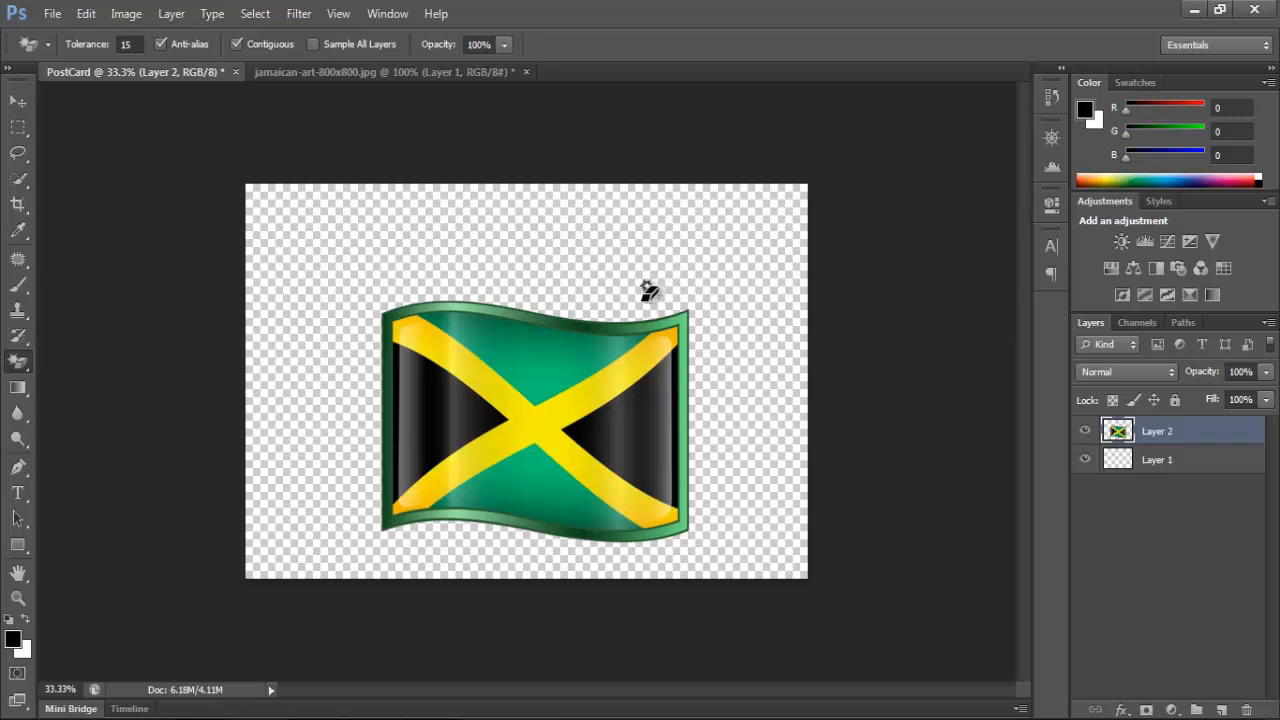
Step: Try erasing yellow areas at the centre of the flag's cross with the Magic Eraser, and undo those erasures
{"action": "left_click", "coordinate": [565, 402]}
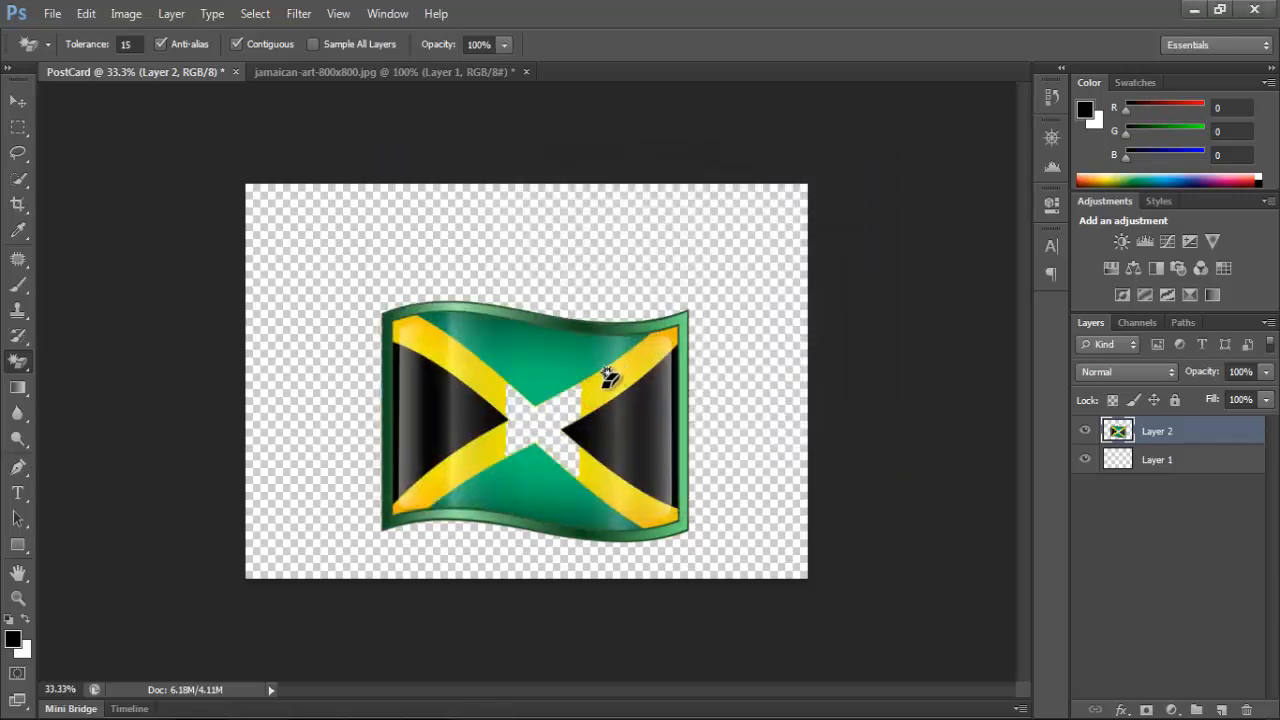
{"action": "left_click", "coordinate": [588, 392]}
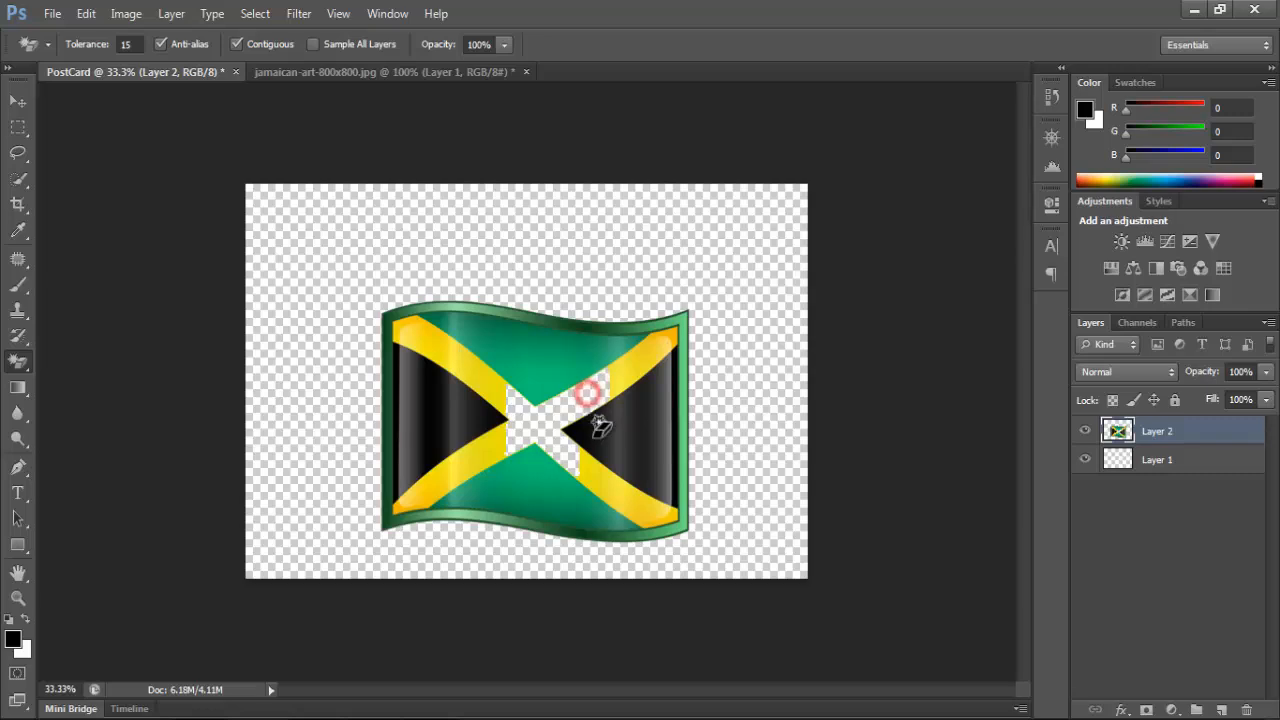
{"action": "left_click", "coordinate": [593, 485]}
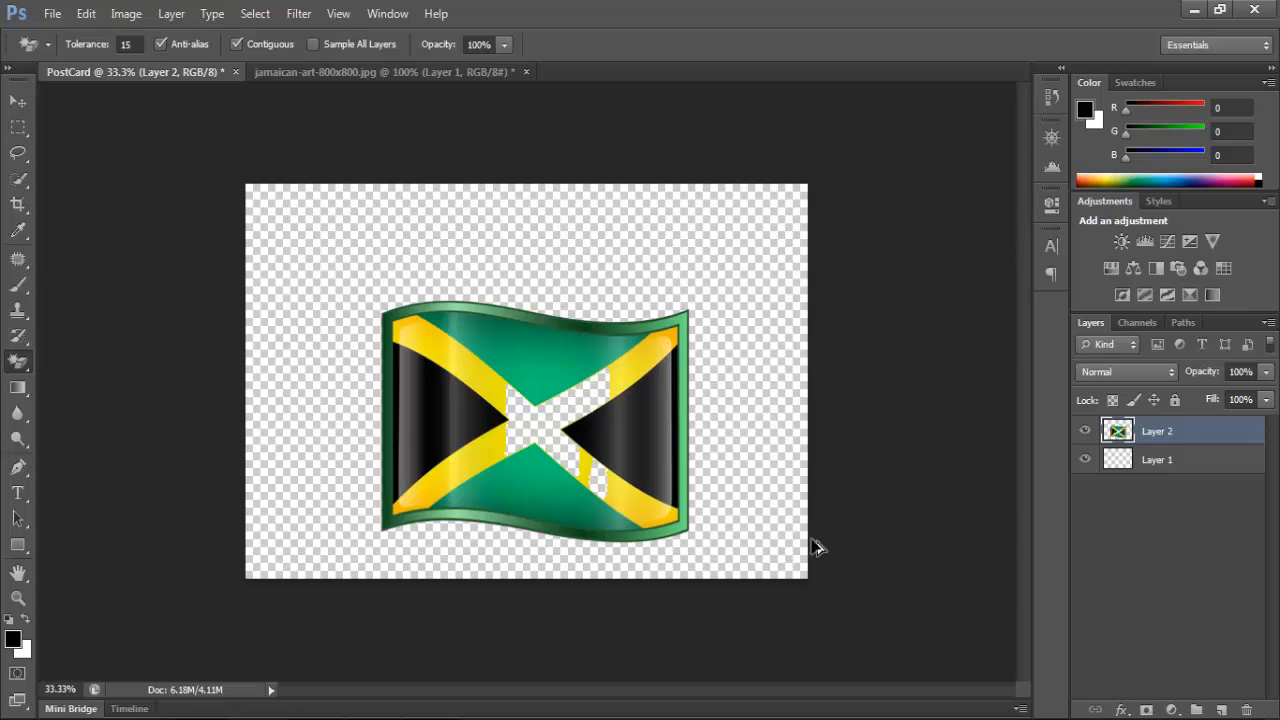
{"action": "key", "text": "ctrl+alt+z"}
{"action": "key", "text": "ctrl+alt+z"}
{"action": "key", "text": "ctrl+alt+z"}
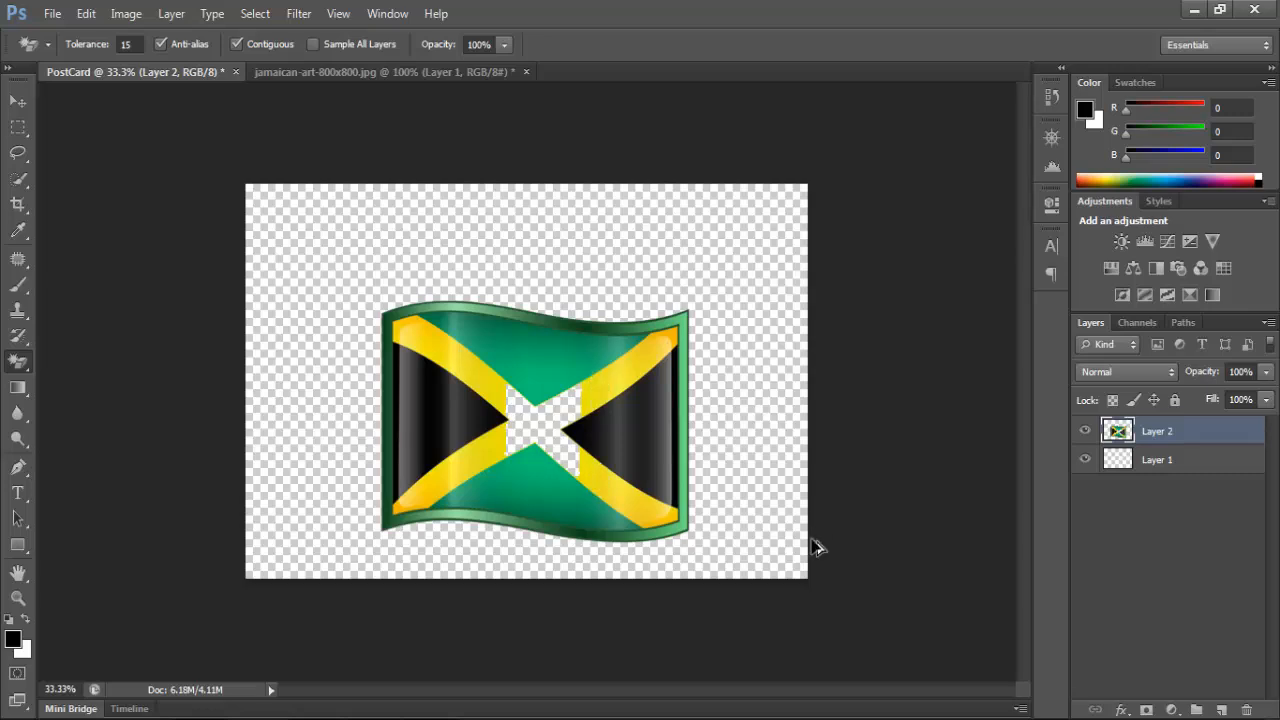